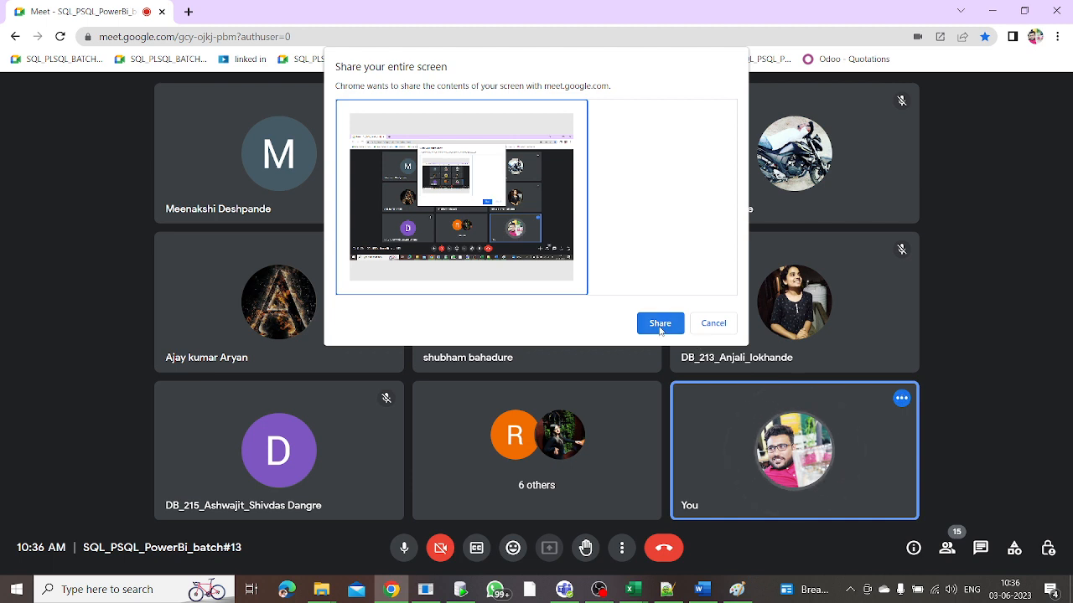
Step: Share the entire screen in the meeting and open the Scoopen folder inside USB Drive on Document (E:)
left_click(659, 329)
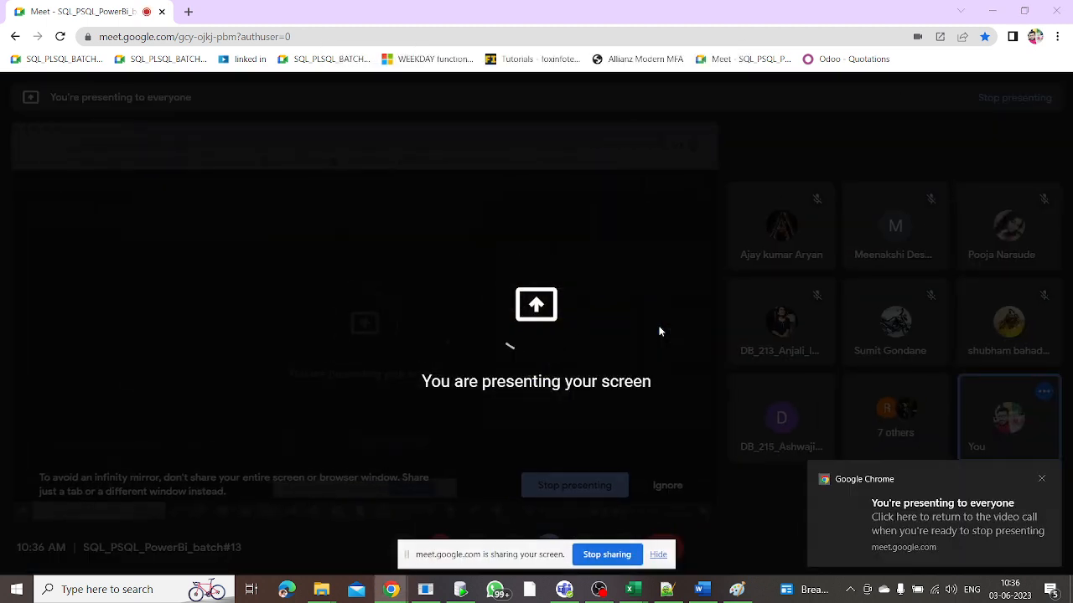
mouse_move(320, 593)
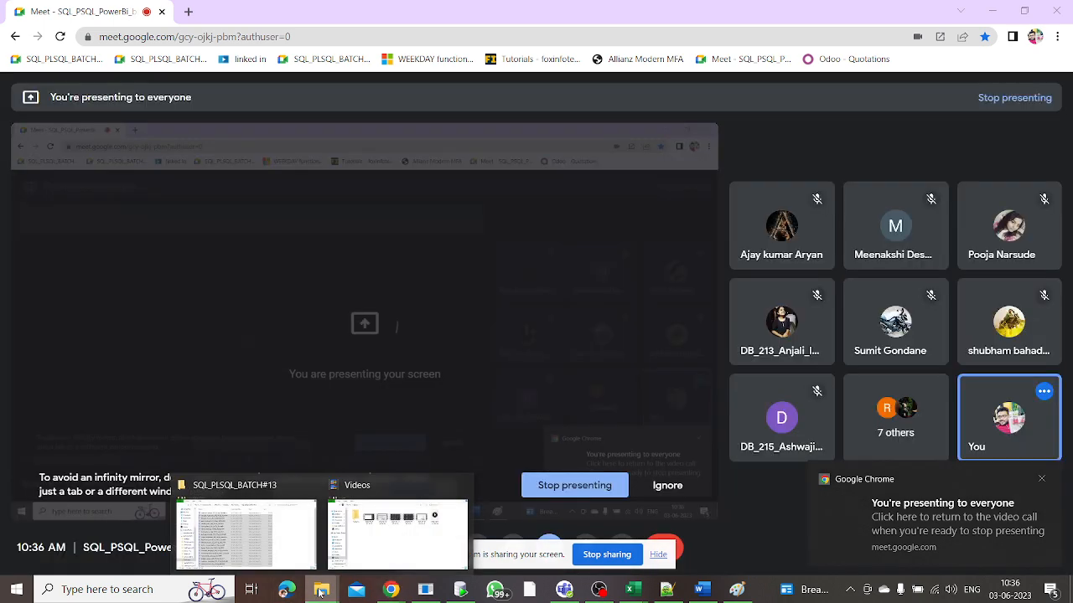
left_click(281, 558)
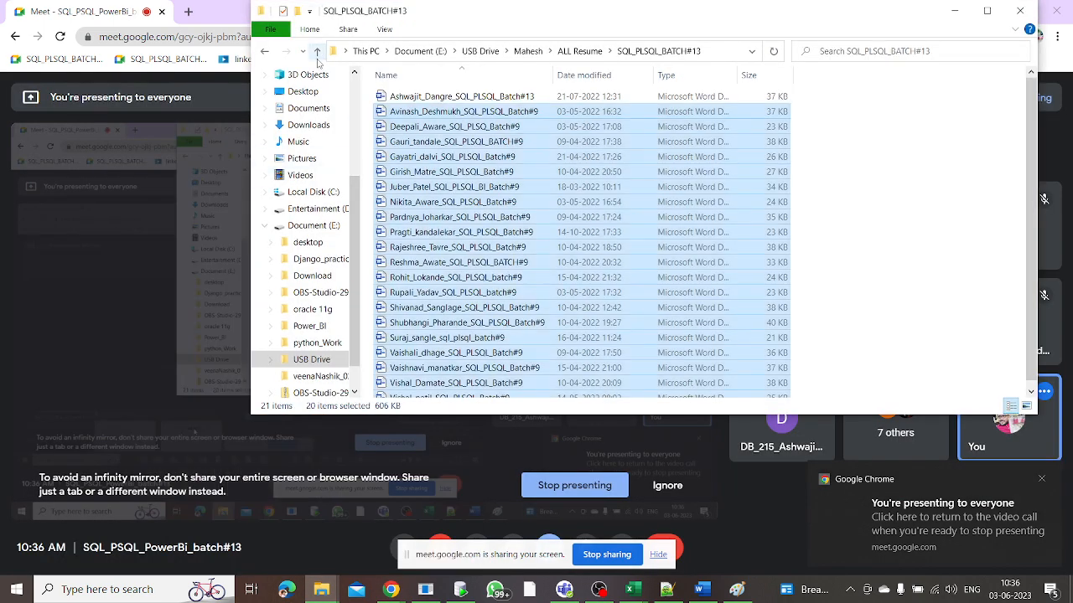
left_click(529, 51)
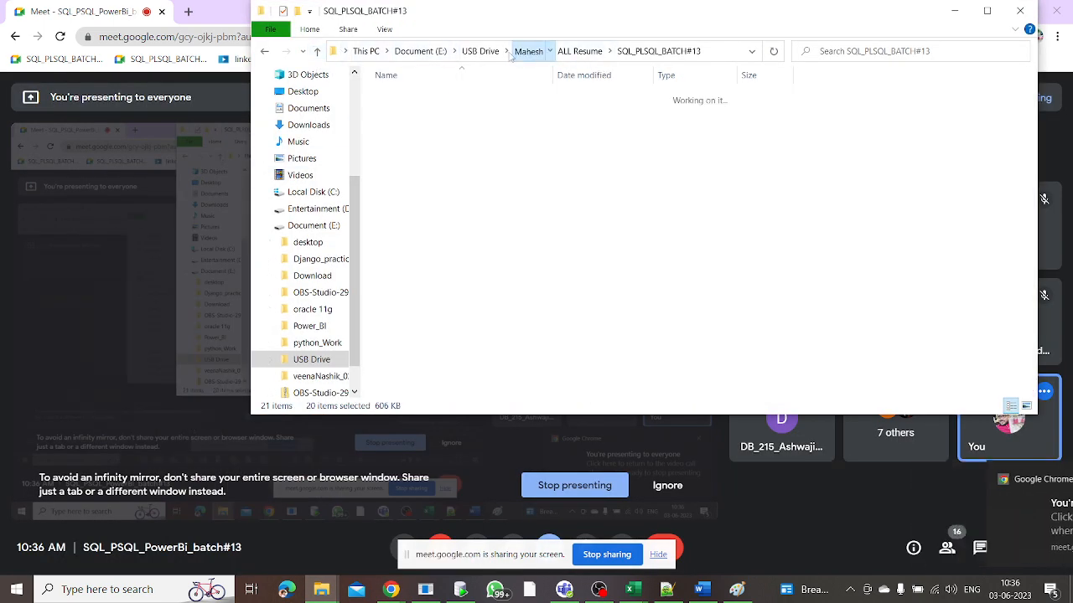
left_click(480, 52)
double_click(407, 126)
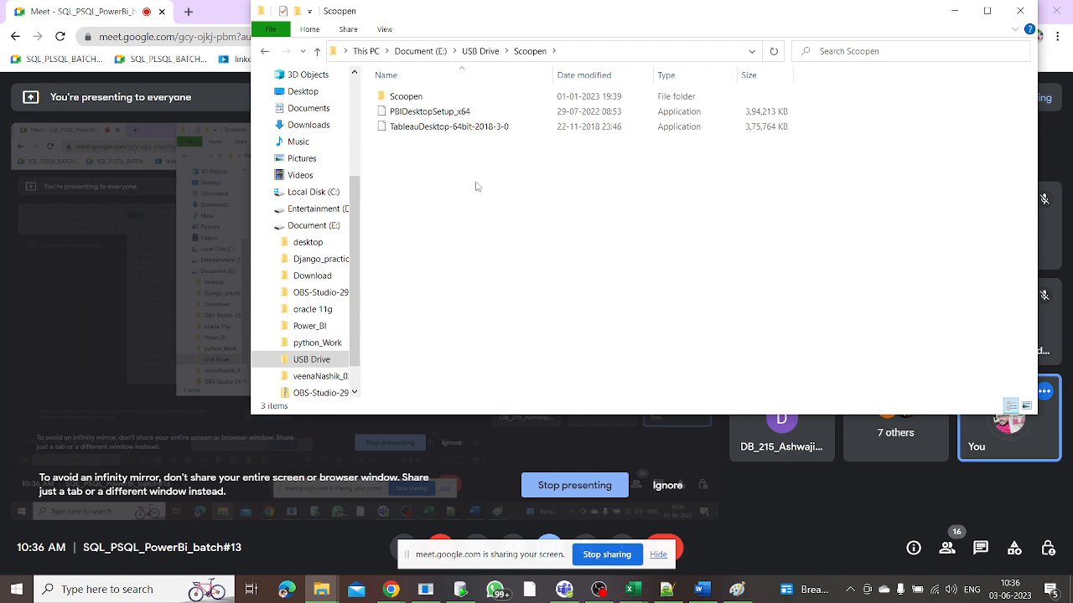
Step: Start the PBIDesktopSetup_x64 installer, admit the waiting participant to the meeting, and return to the Scoopen folder
double_click(441, 115)
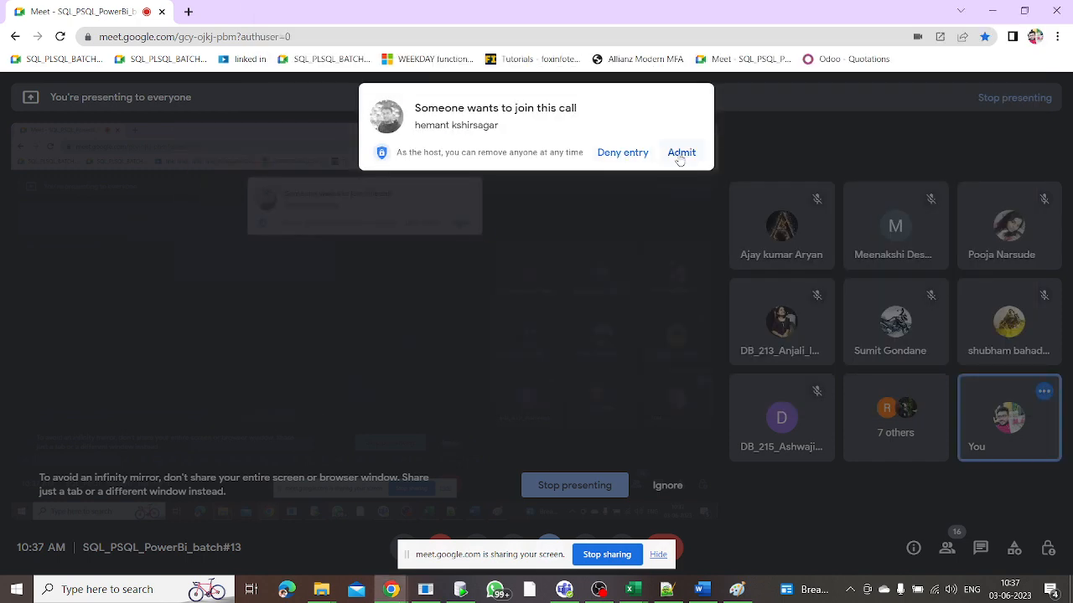
left_click(680, 153)
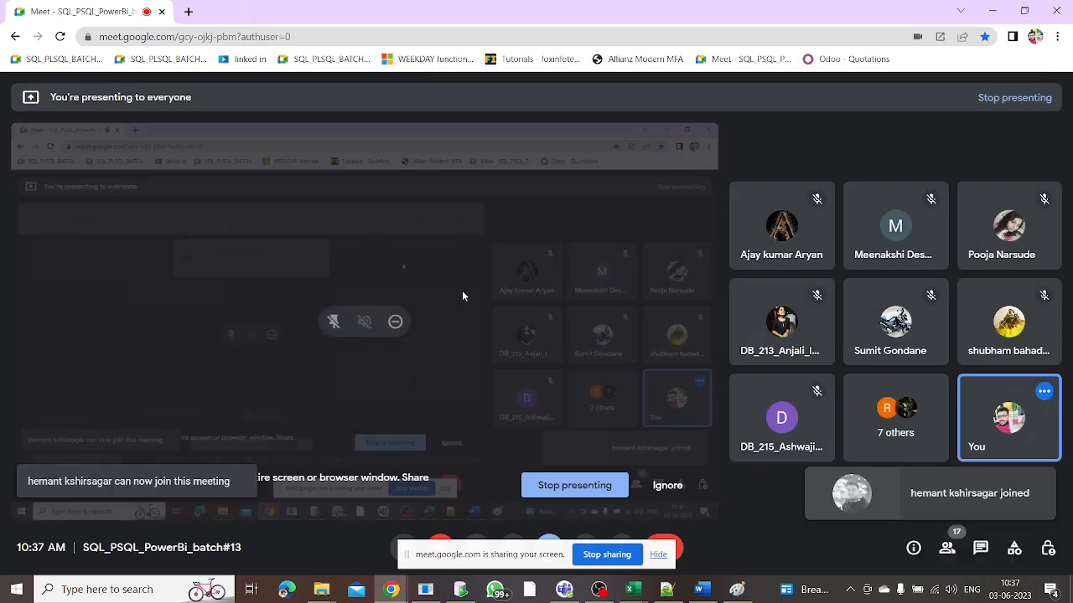
key("alt+Tab")
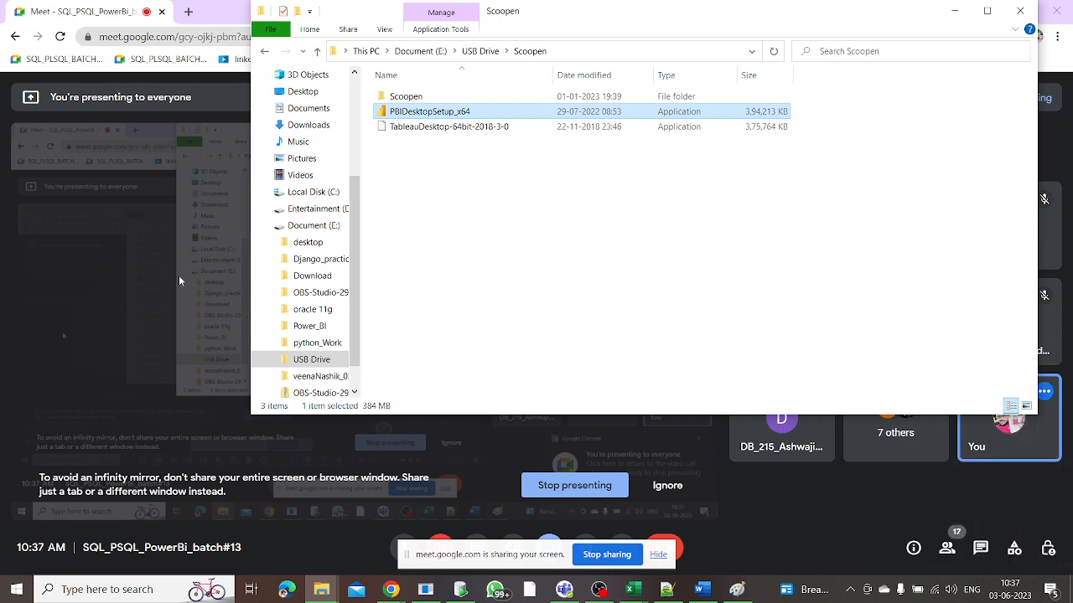
left_click(946, 16)
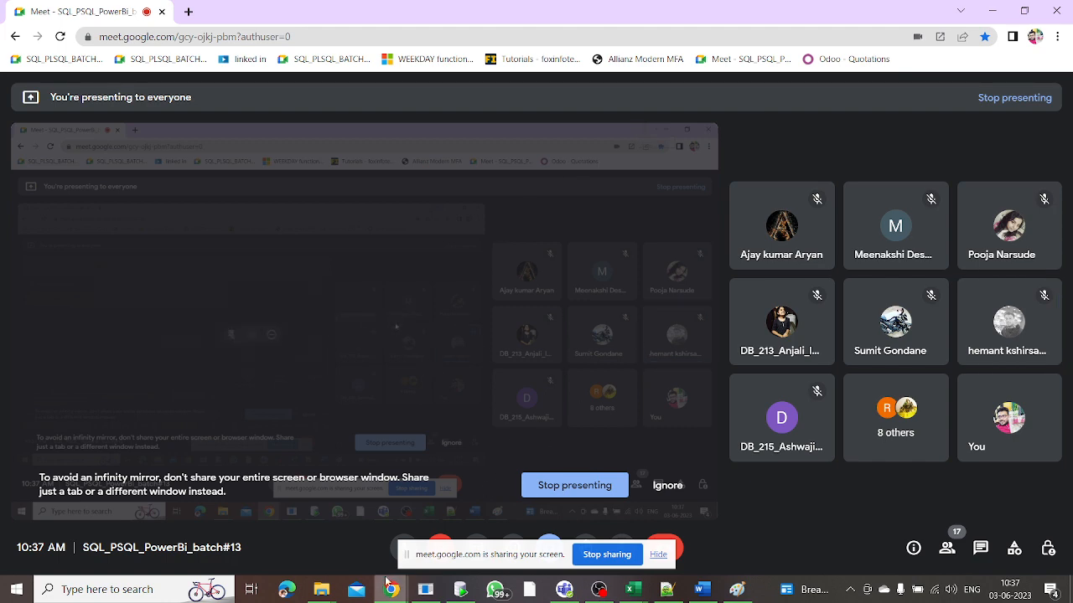
mouse_move(322, 590)
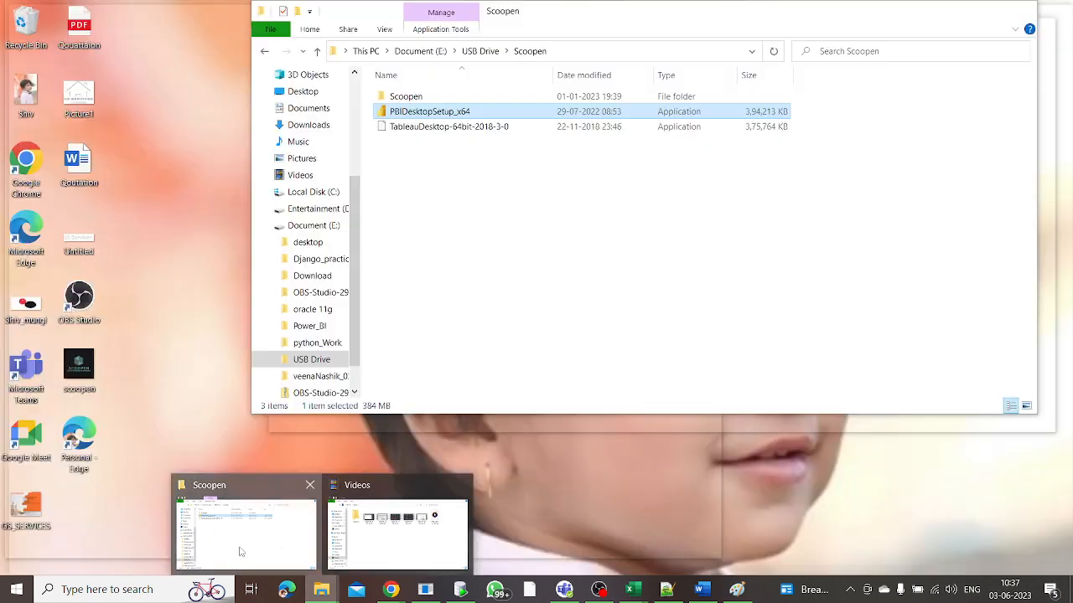
left_click(241, 552)
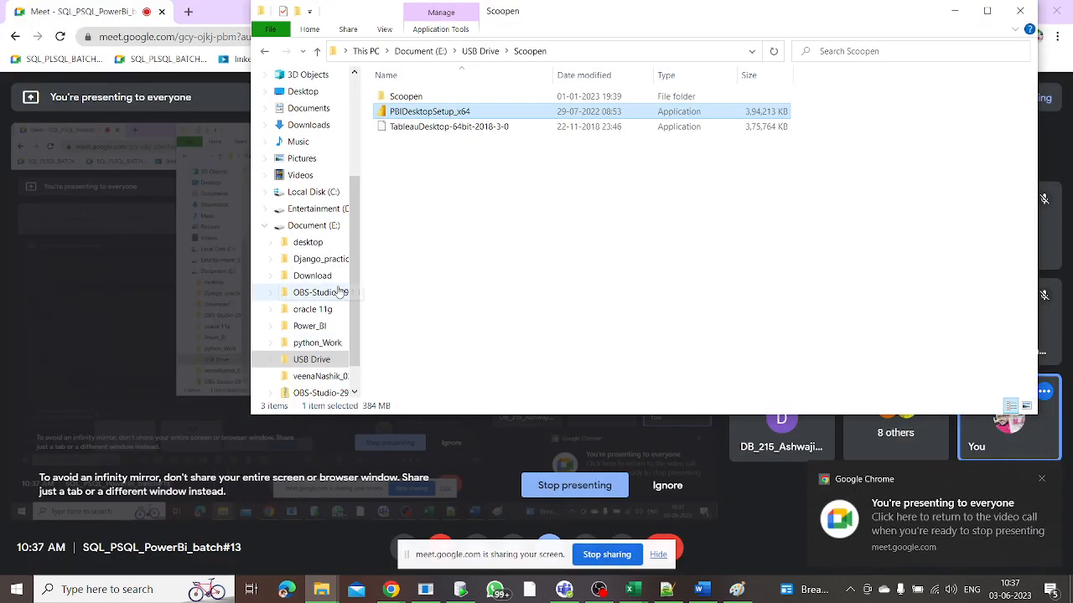
double_click(453, 113)
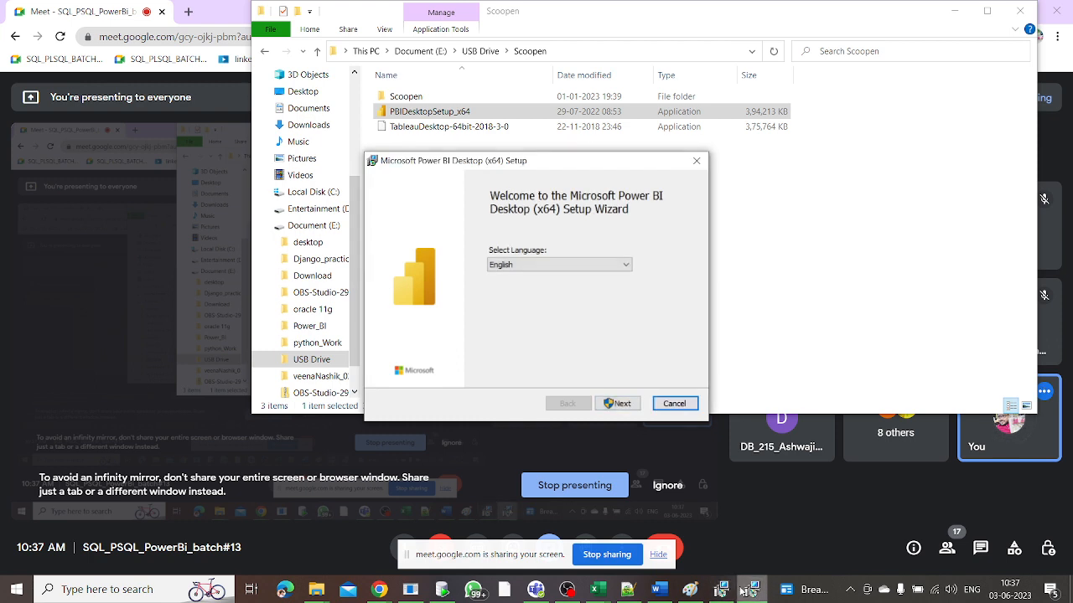
left_click(698, 163)
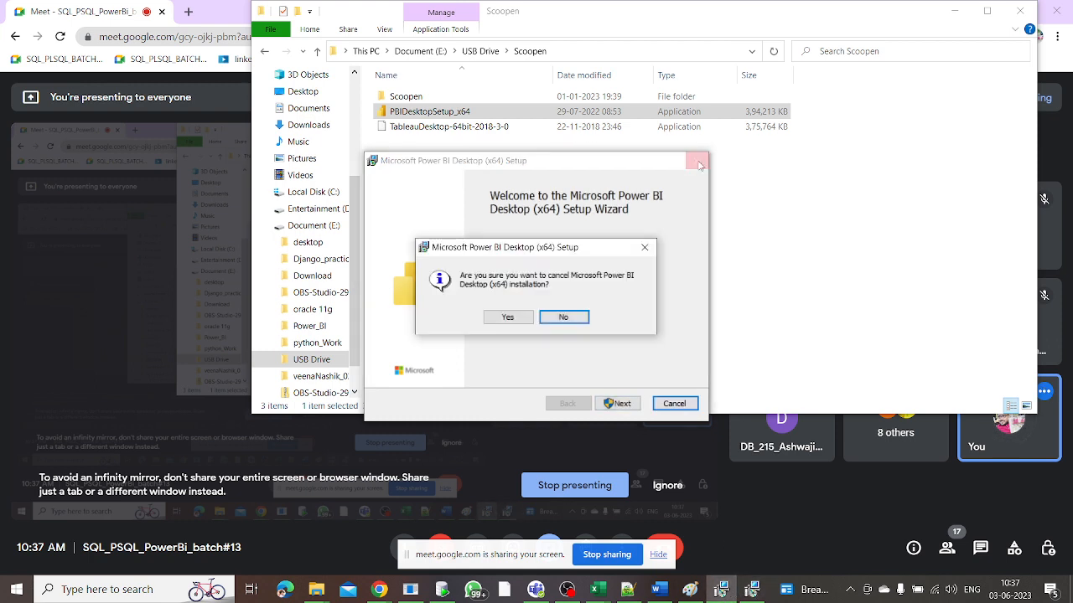
left_click(513, 319)
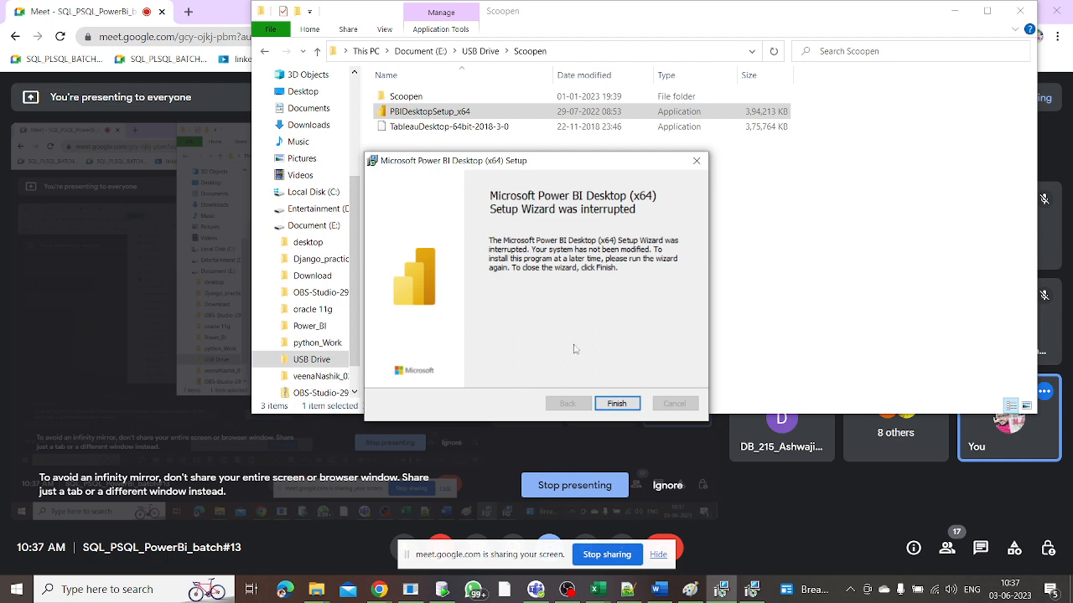
left_click(619, 403)
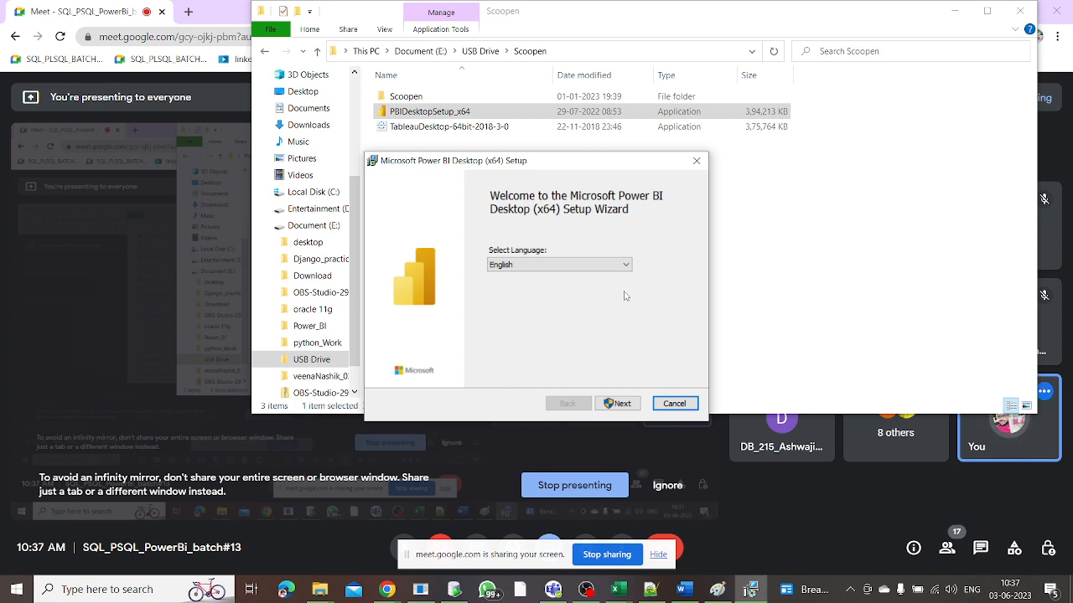
Step: Continue the Power BI Desktop setup with English as the language, and hide the screen-sharing notice
left_click(620, 404)
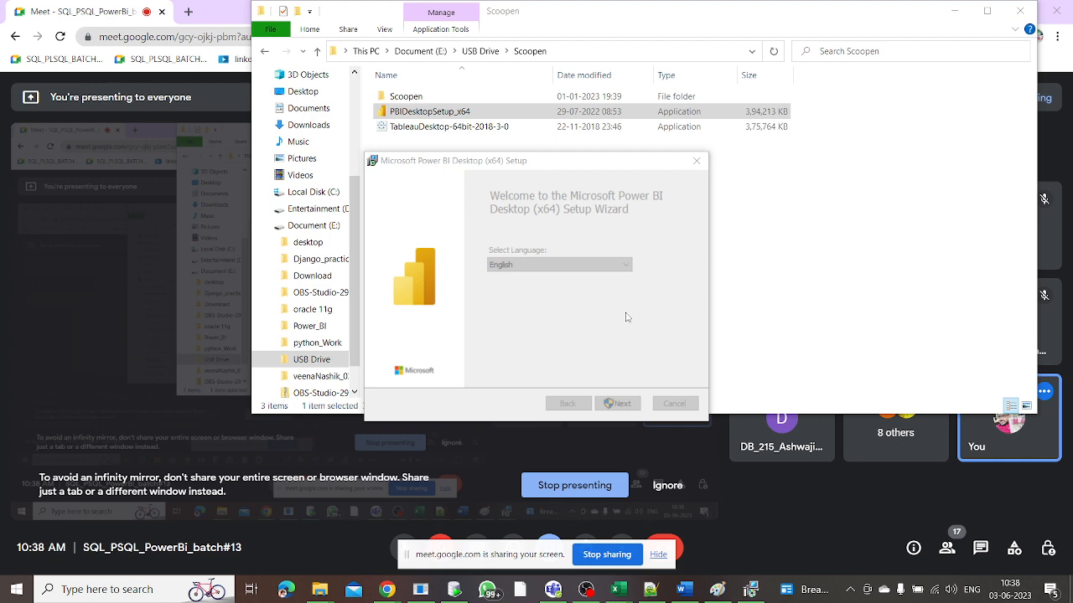
left_click(658, 554)
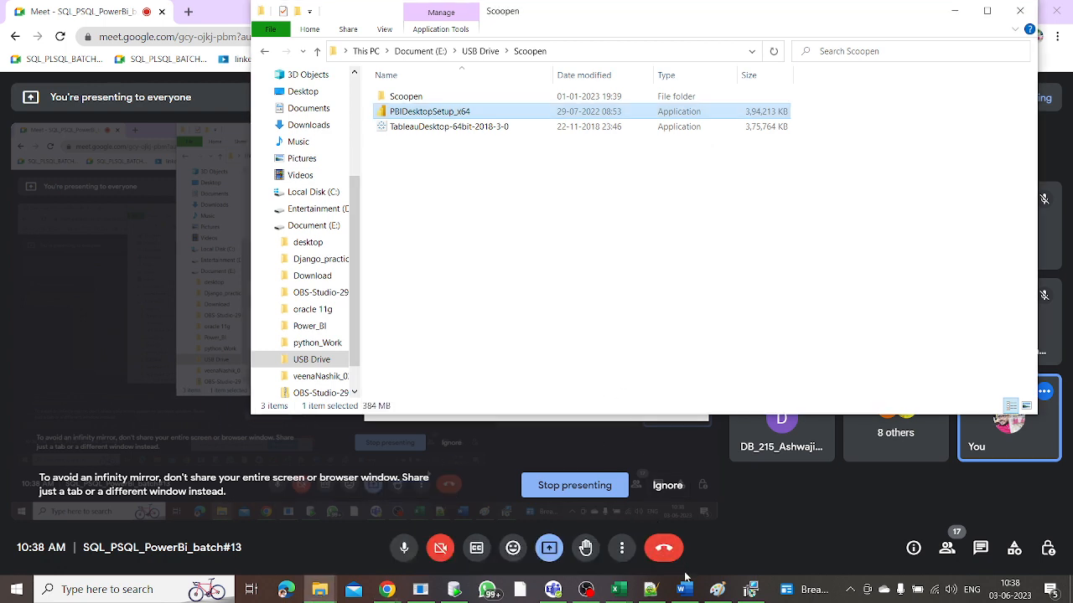
left_click(750, 589)
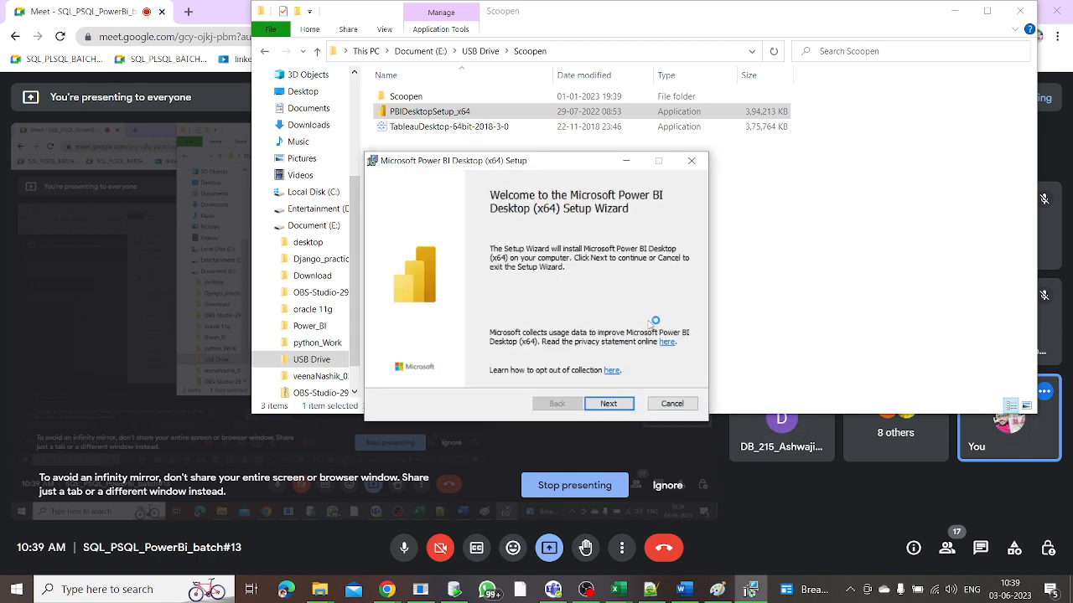
Step: Accept the license terms and install Power BI Desktop to C:\Program Files\Microsoft Power BI Desktop\ with a desktop shortcut
left_click(609, 403)
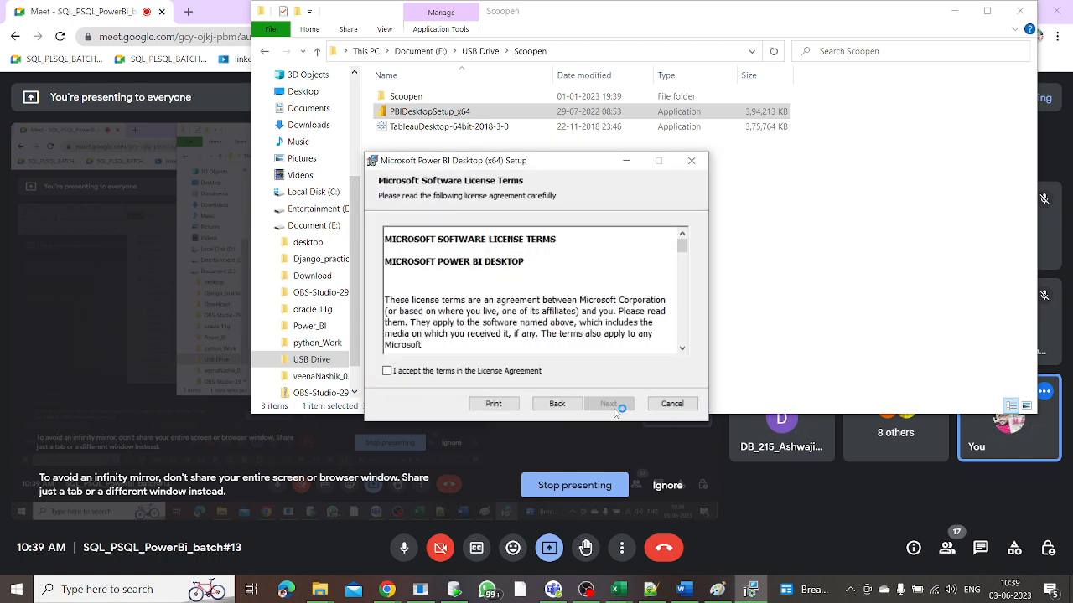
left_click(387, 370)
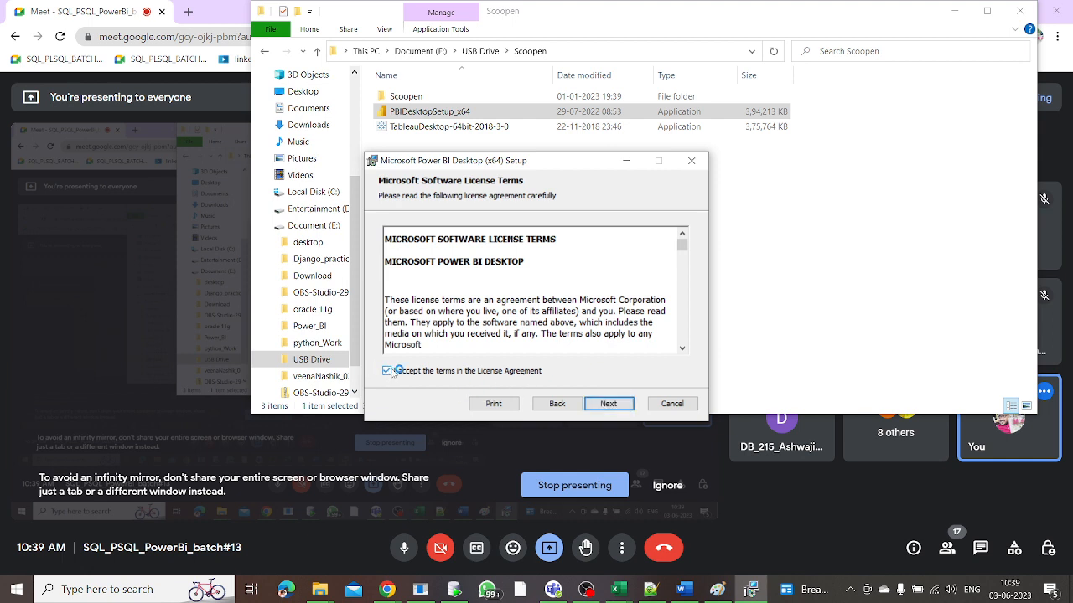
left_click(614, 406)
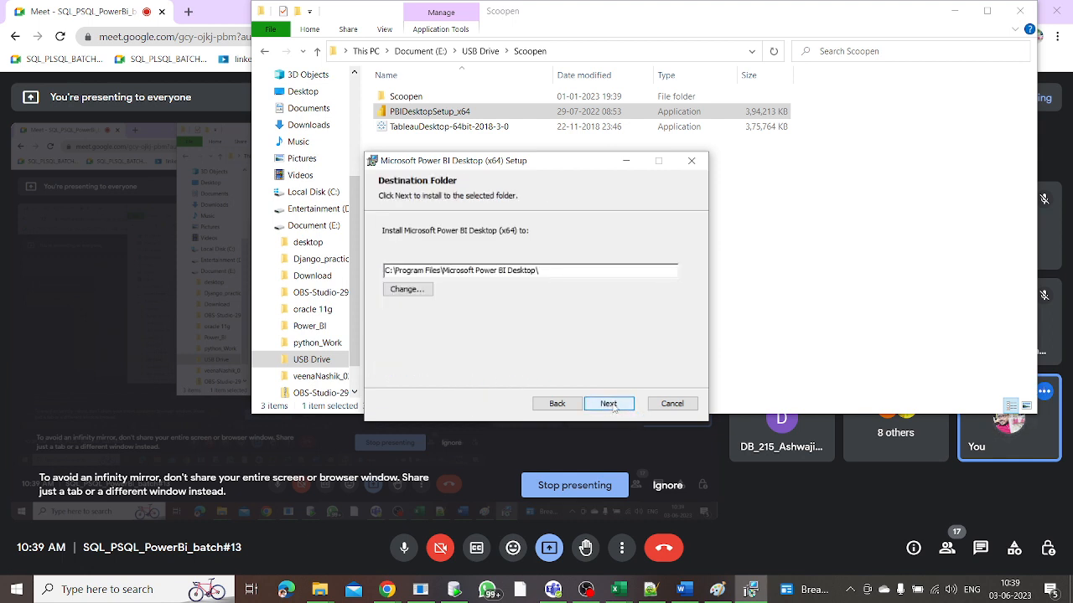
left_click(611, 404)
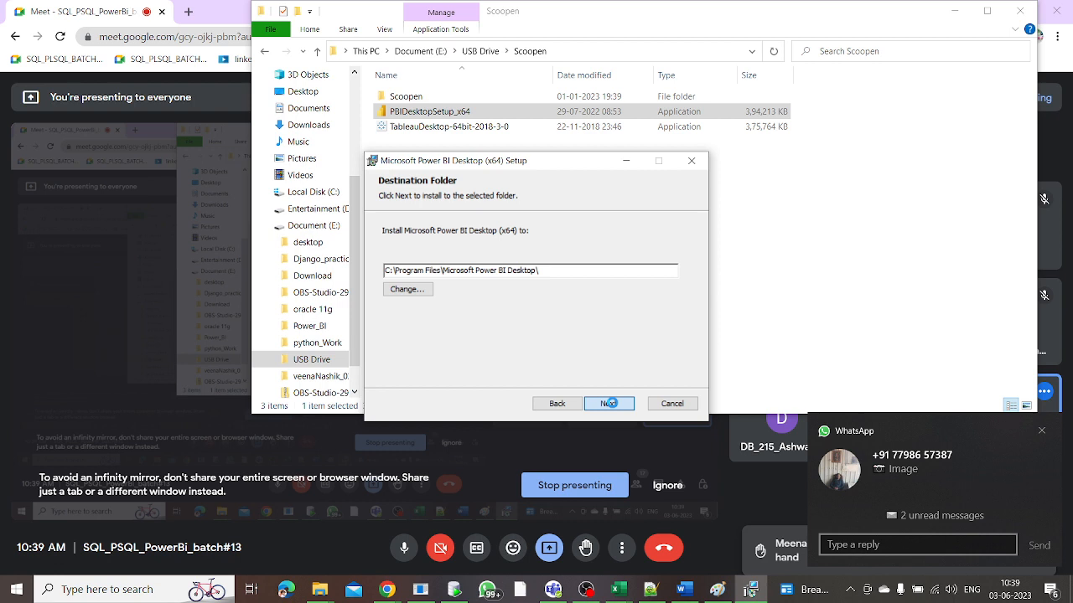
left_click(1041, 431)
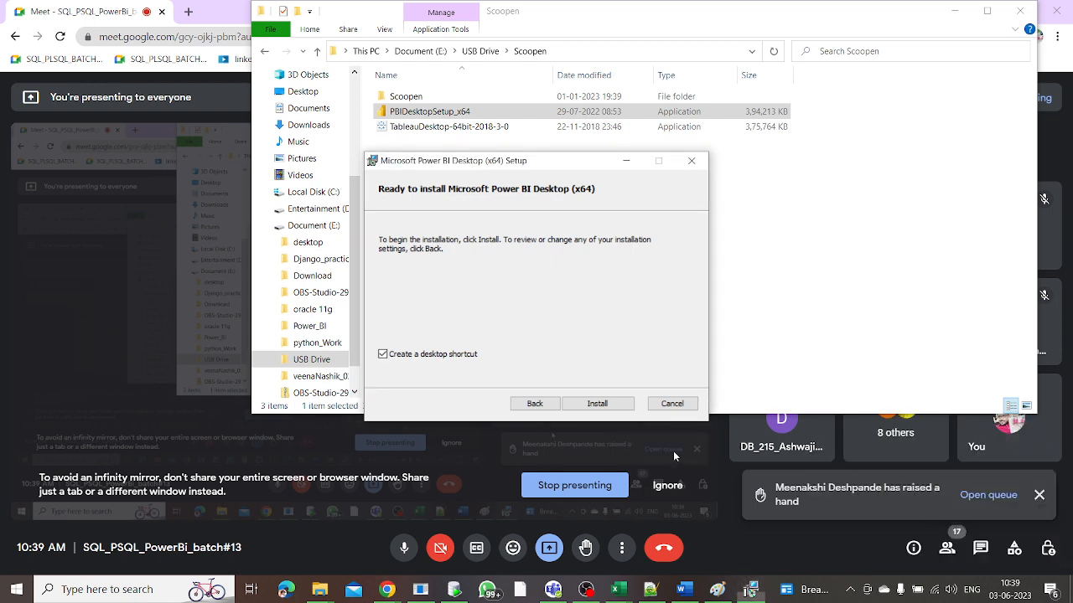
left_click(597, 404)
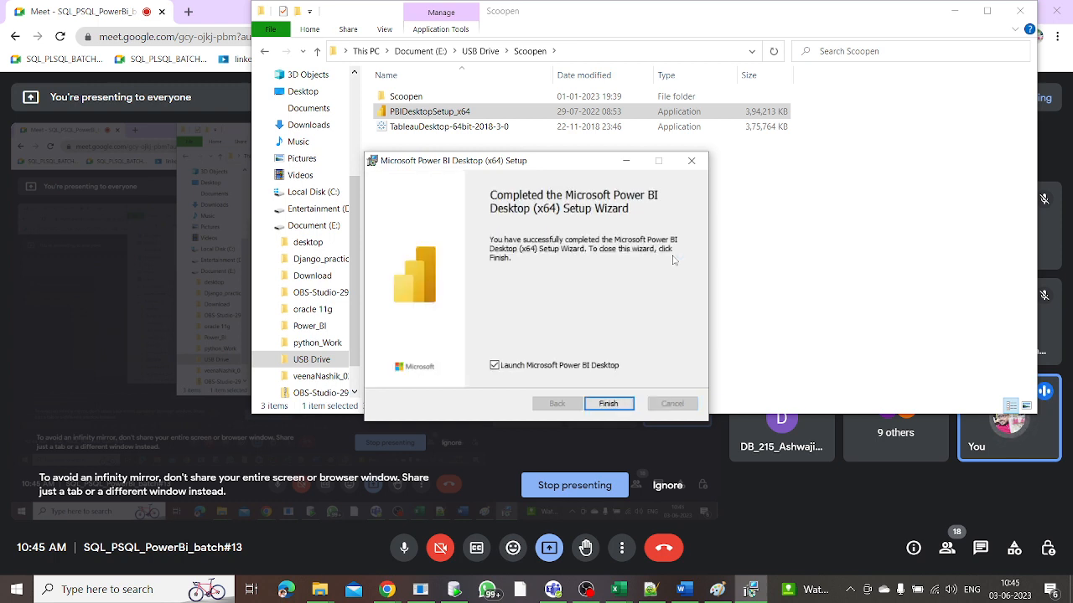
Step: Finish the setup wizard with the option to launch Microsoft Power BI Desktop, and minimize the Scoopen folder window
left_click(603, 407)
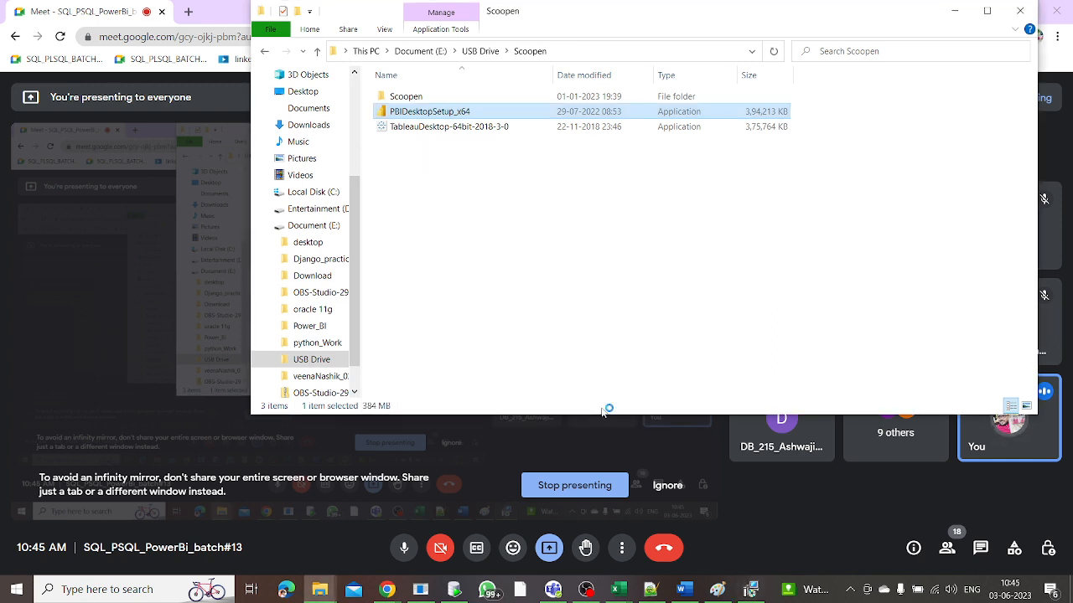
left_click(953, 11)
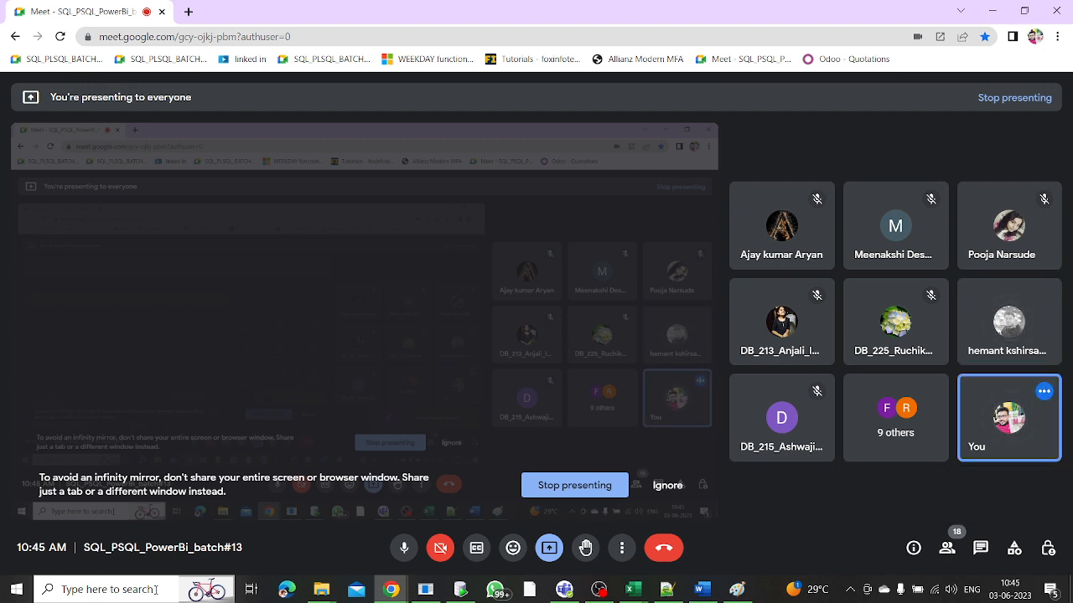
Step: Try to launch Power BI Desktop by searching Windows for "power", and cancel the PowerPoint startup
left_click(155, 589)
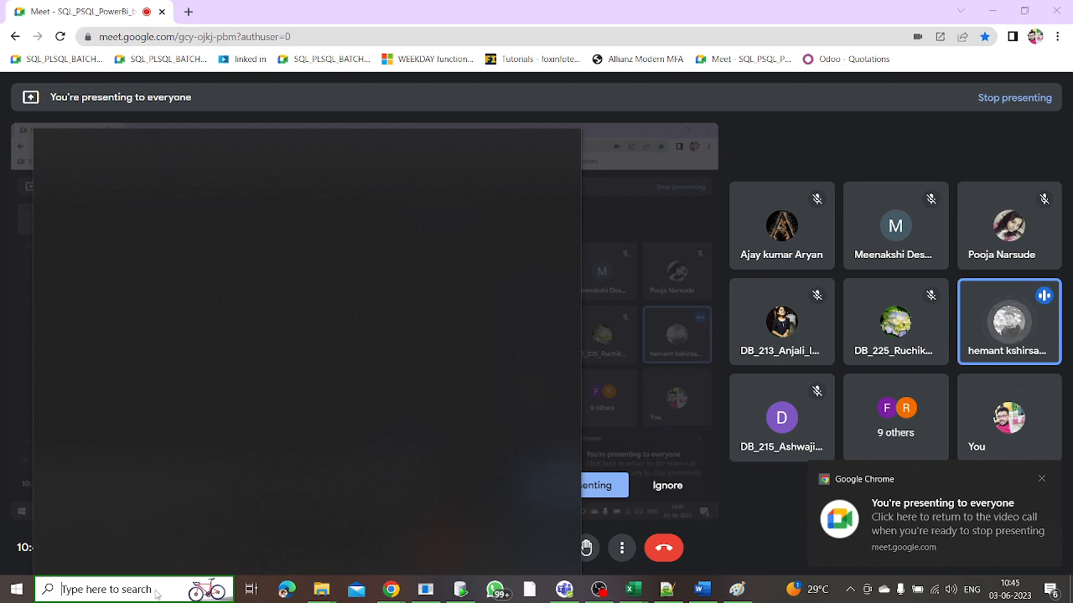
type("wer bi")
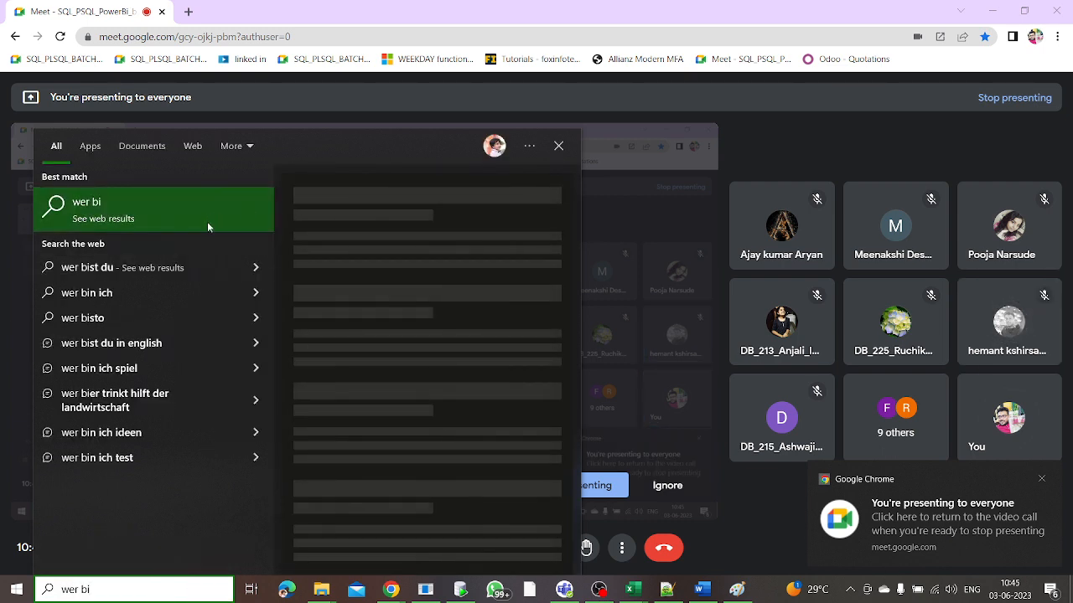
key("ctrl+a")
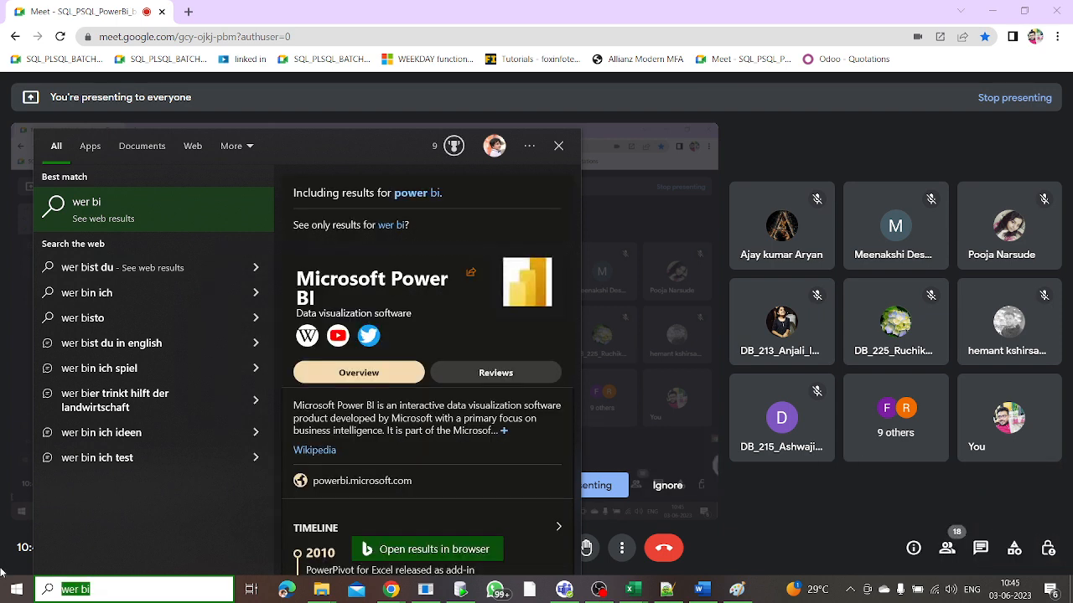
type("power")
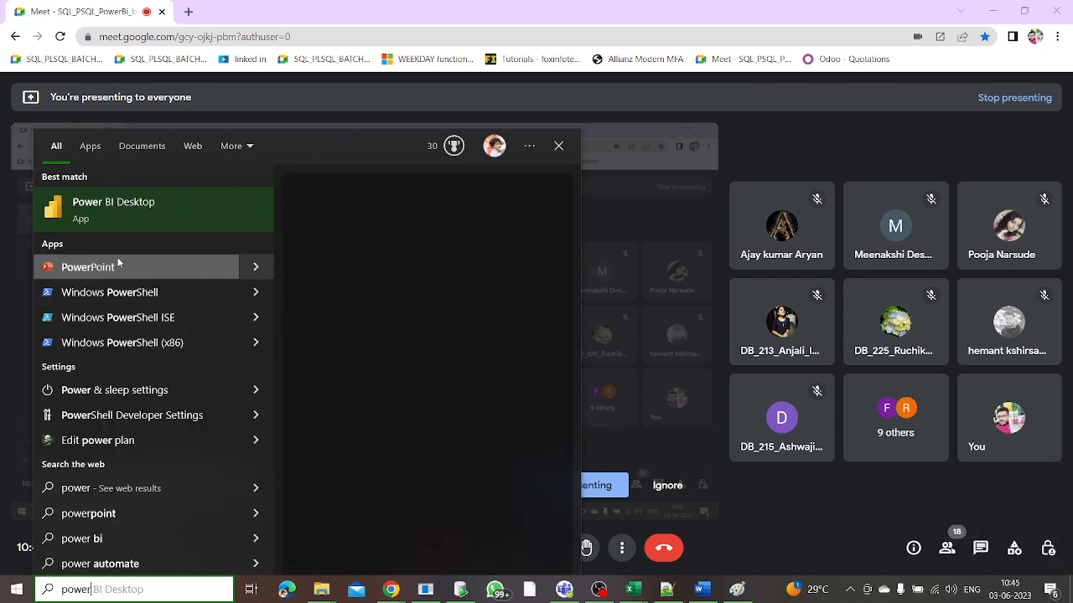
left_click(129, 216)
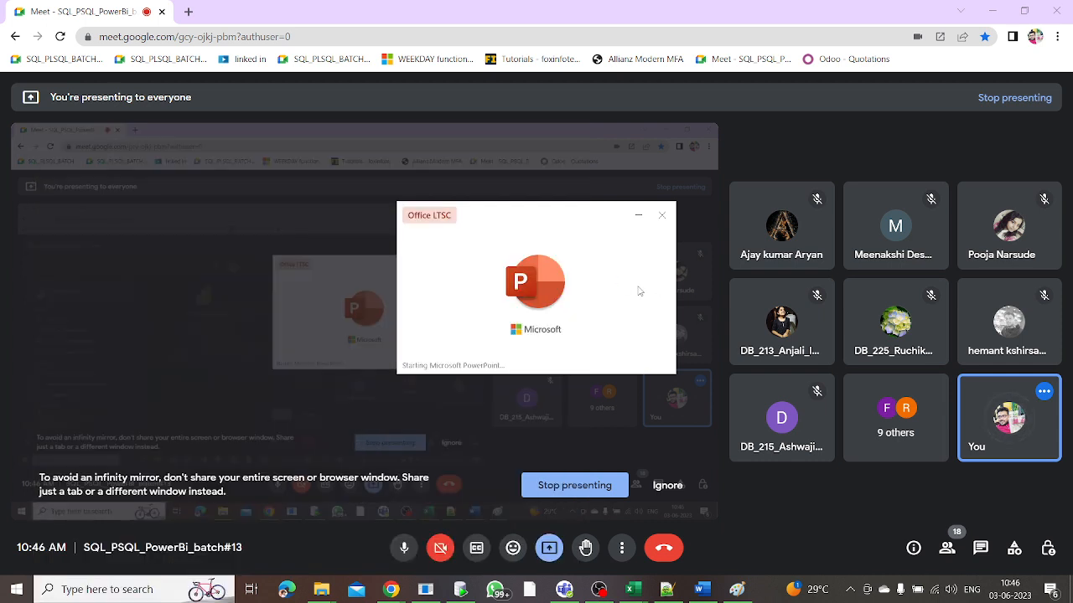
left_click(662, 216)
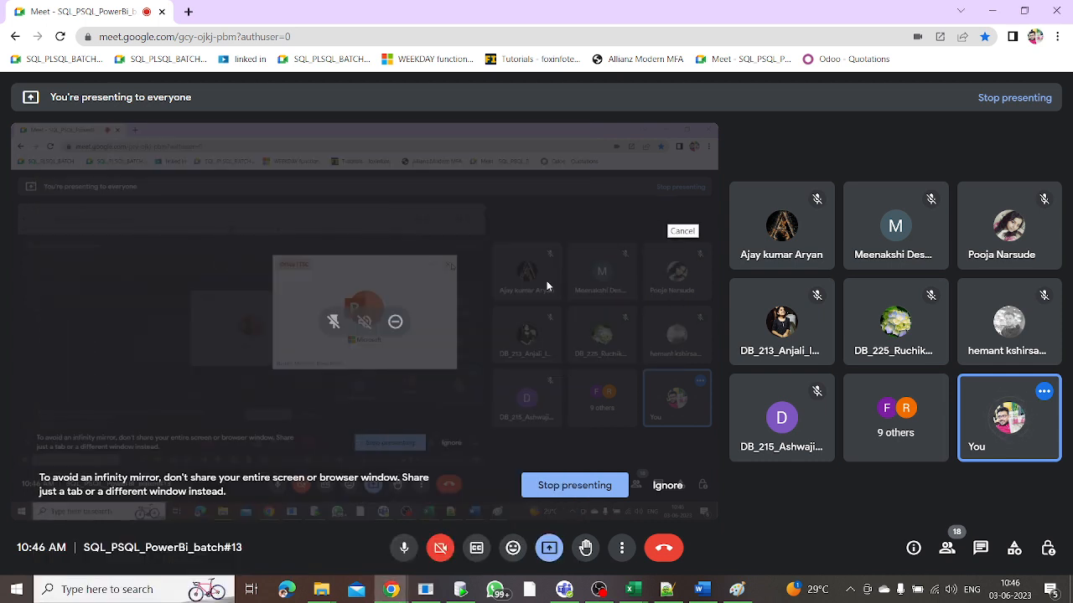
Step: Launch Power BI Desktop from the recent apps in the Windows search
left_click(103, 589)
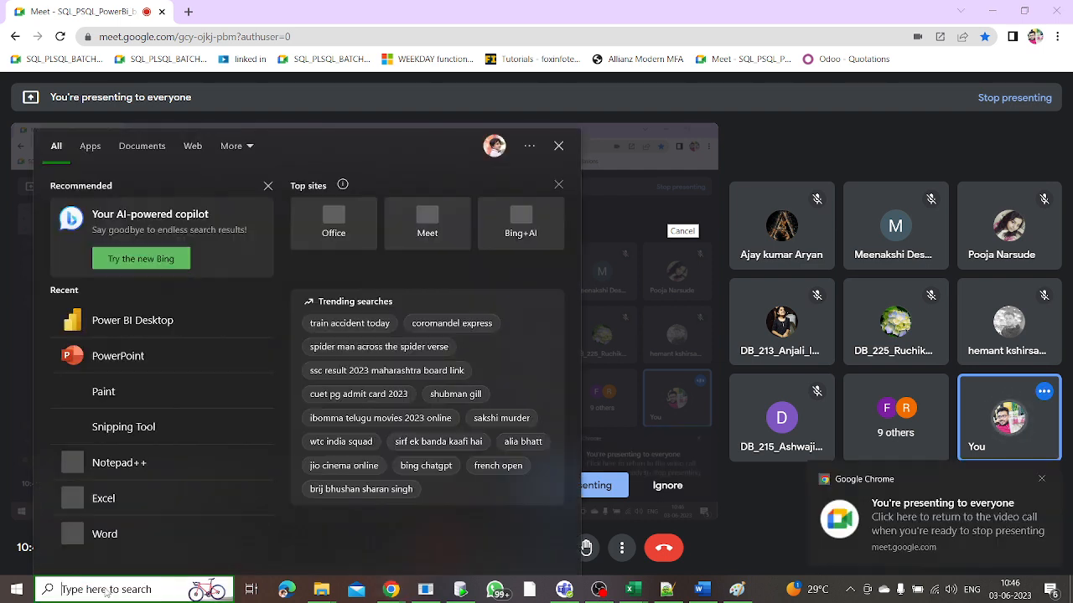
left_click(193, 326)
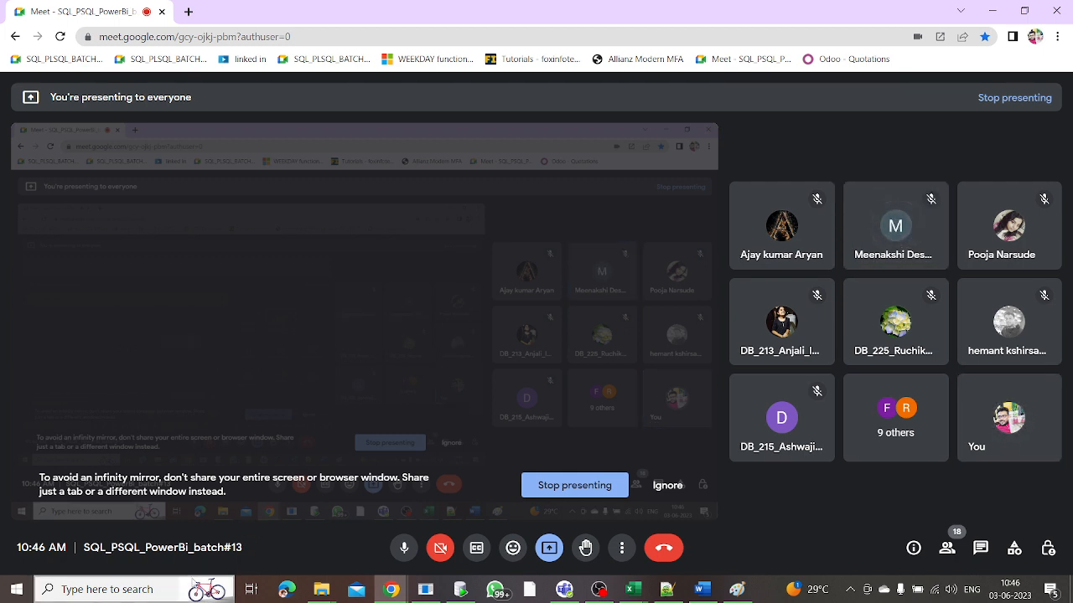
left_click(155, 586)
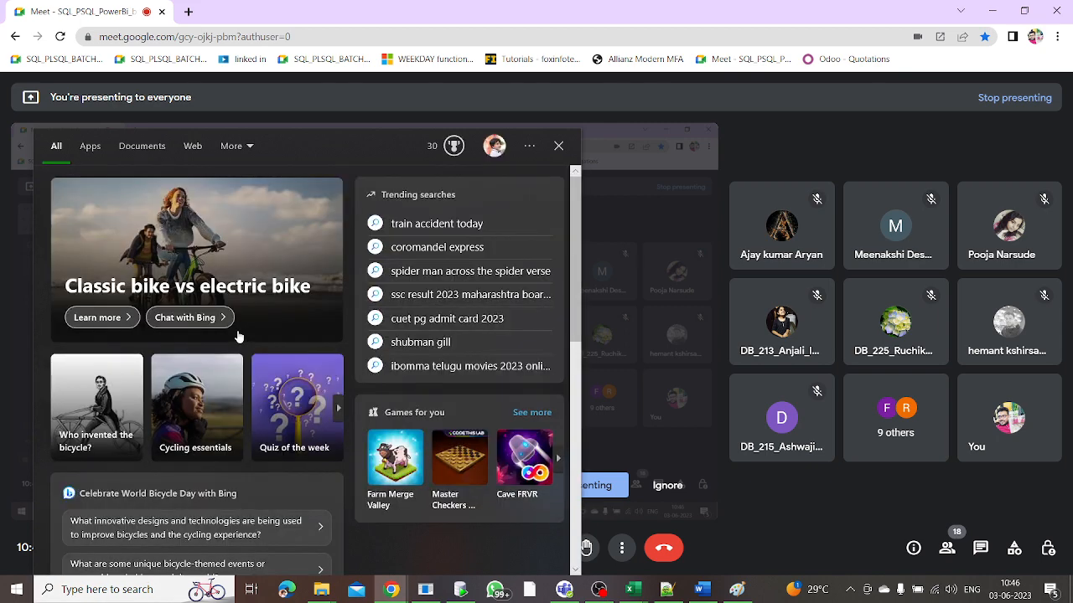
left_click(808, 317)
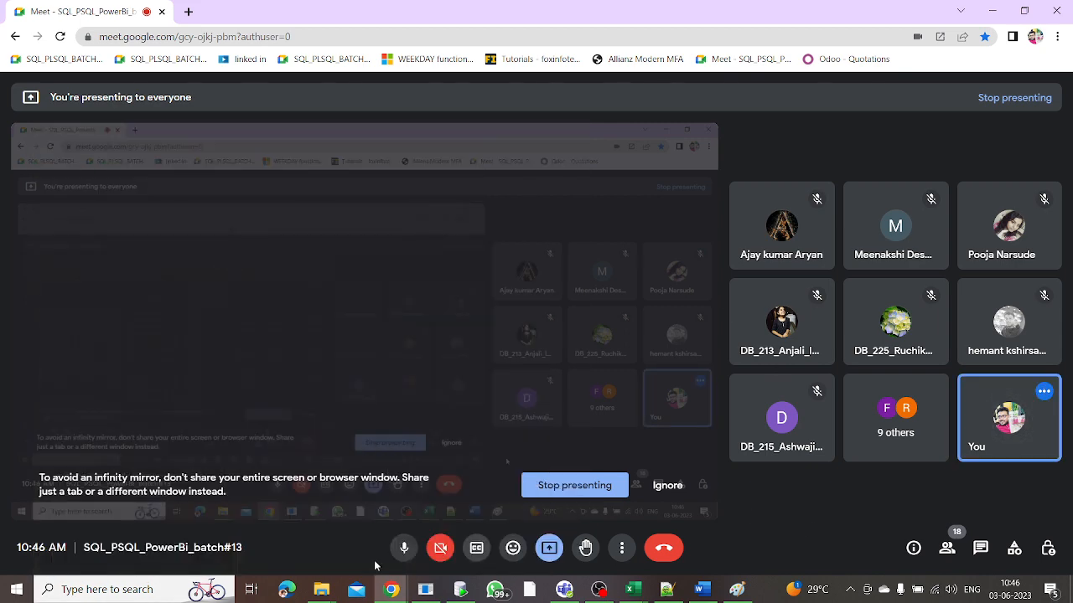
left_click(142, 592)
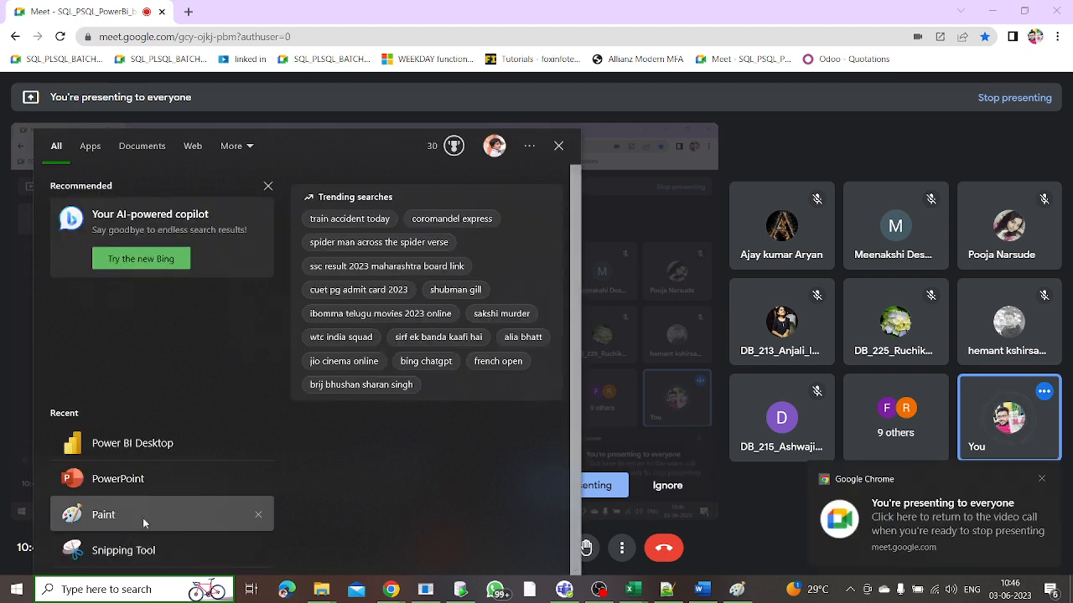
left_click(156, 444)
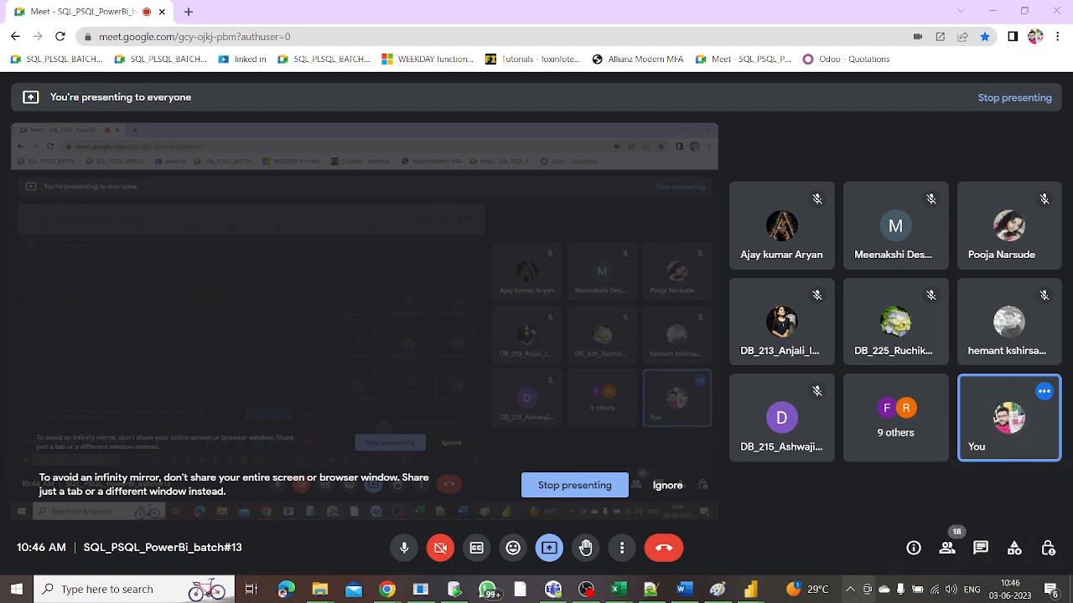
Step: Close the surplus Power BI Desktop windows and preview the remaining startup window
mouse_move(750, 596)
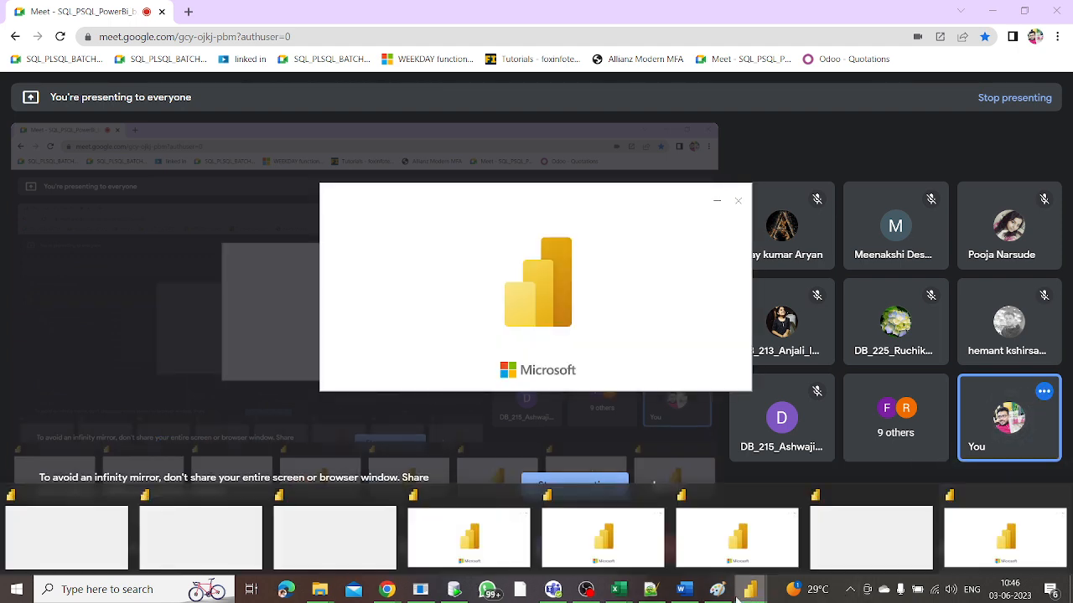
mouse_move(104, 503)
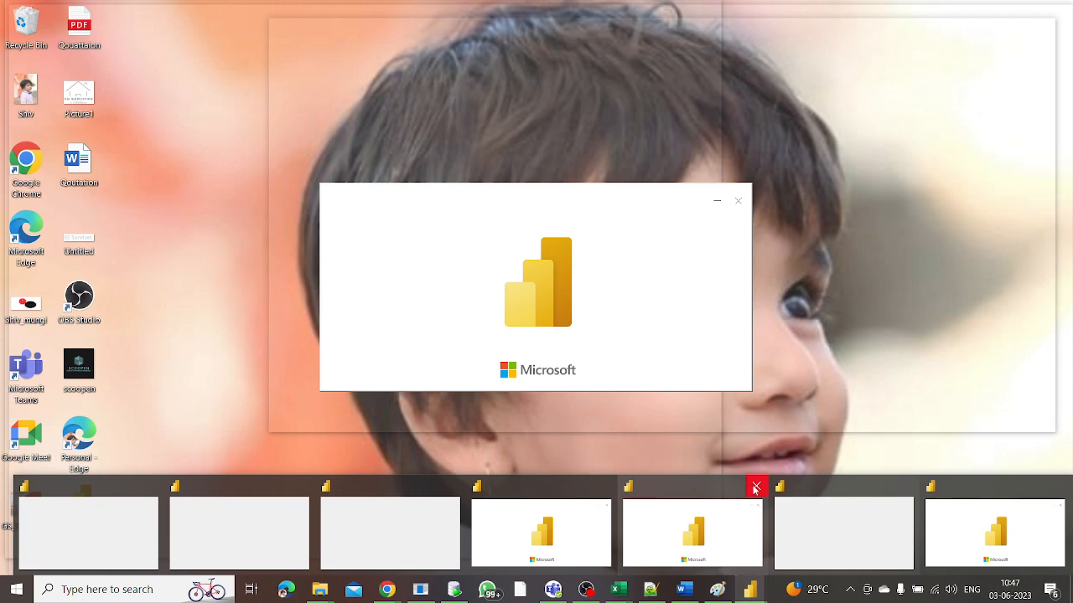
left_click(754, 487)
left_click(754, 487)
left_click(754, 487)
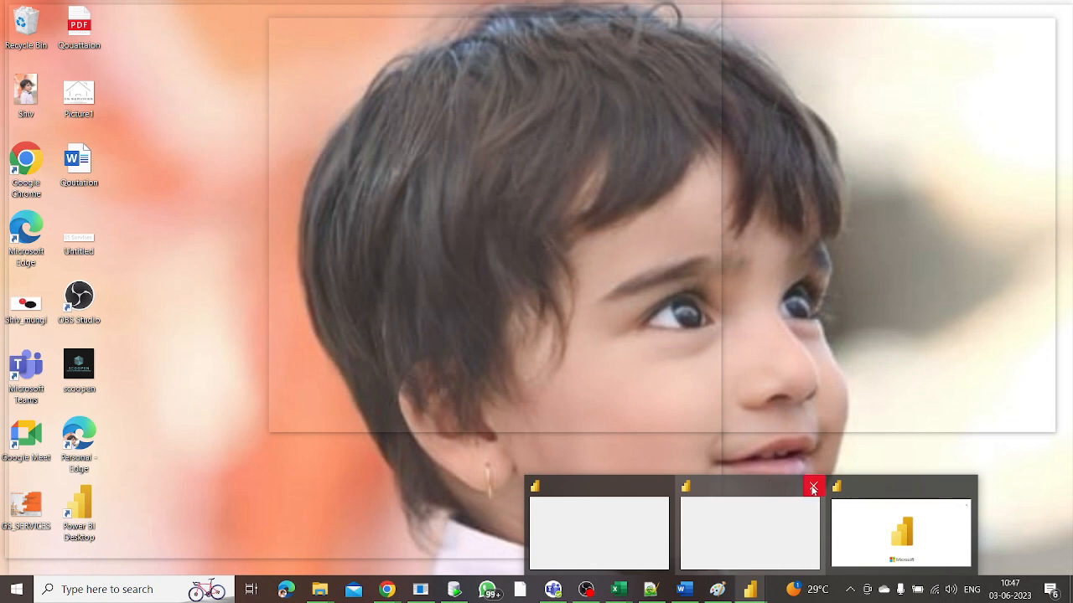
mouse_move(959, 535)
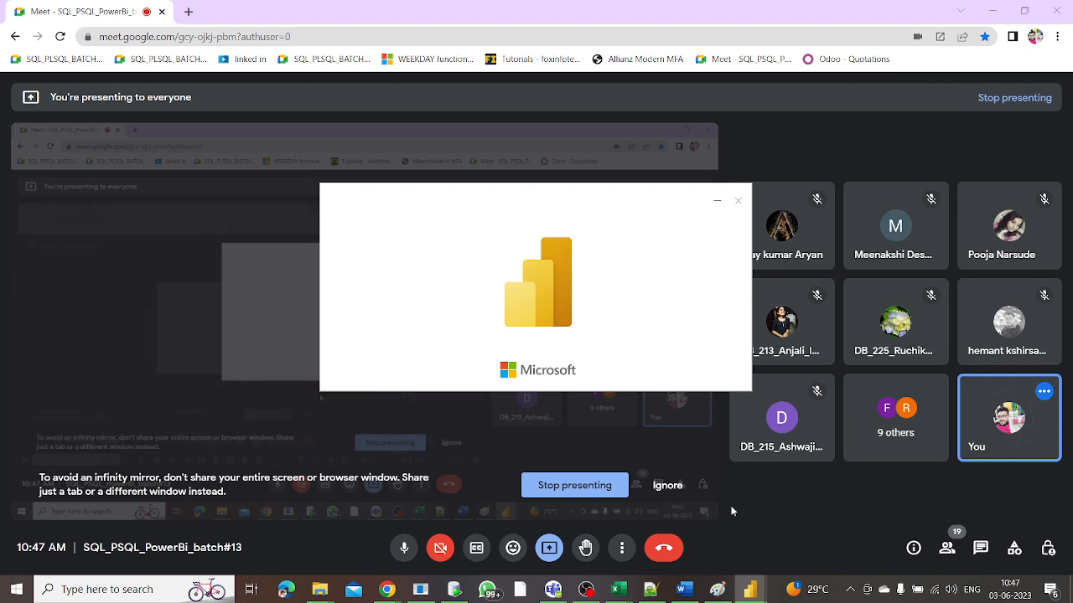
mouse_move(756, 595)
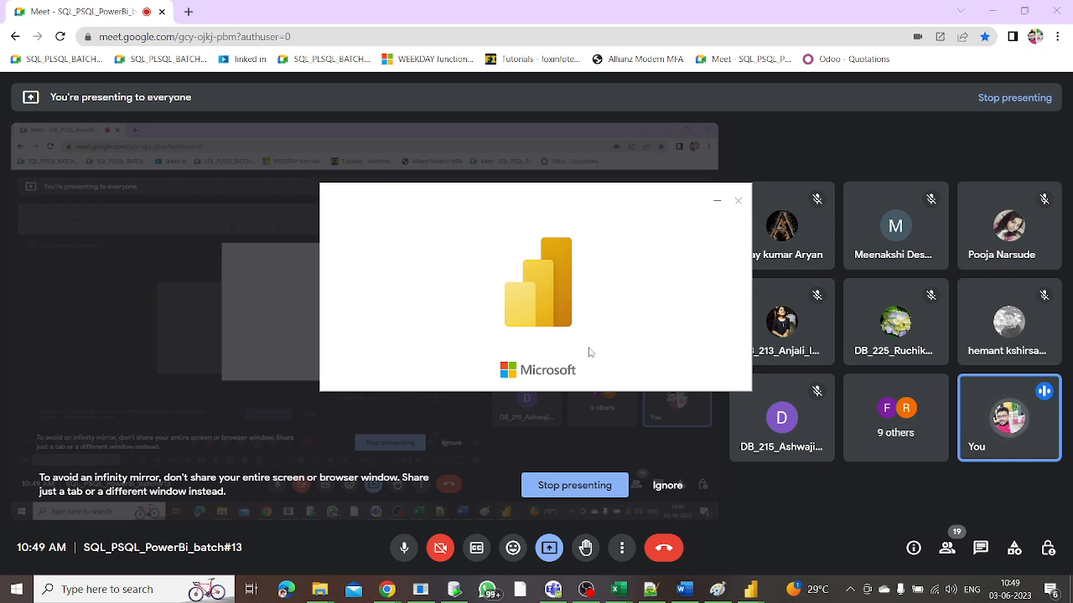
Step: Minimize the Power BI startup window, and stop presenting the screen so that a participant can share theirs
left_click(716, 202)
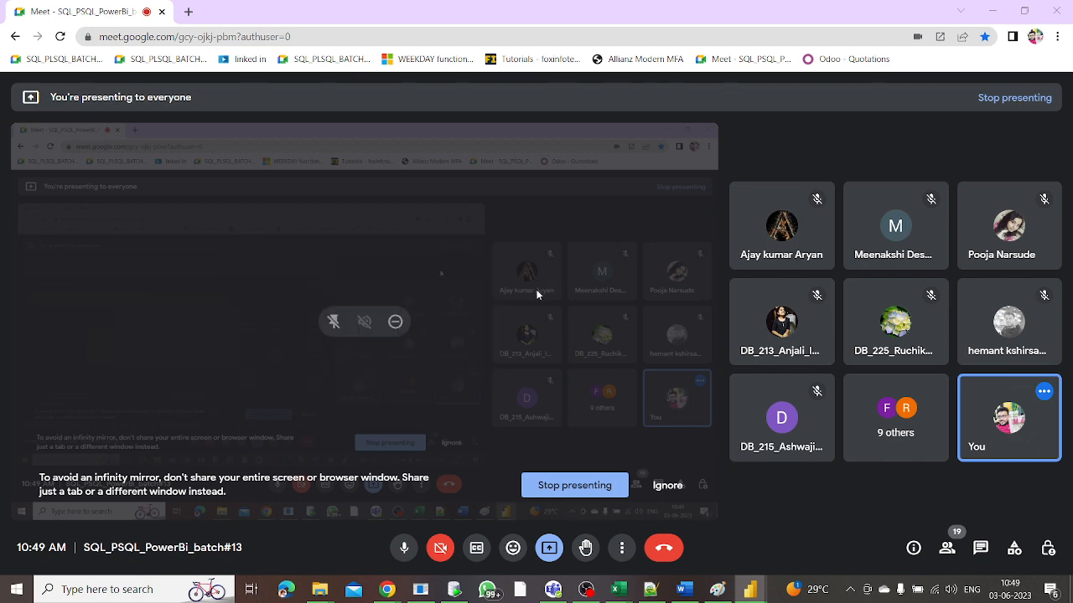
left_click(601, 492)
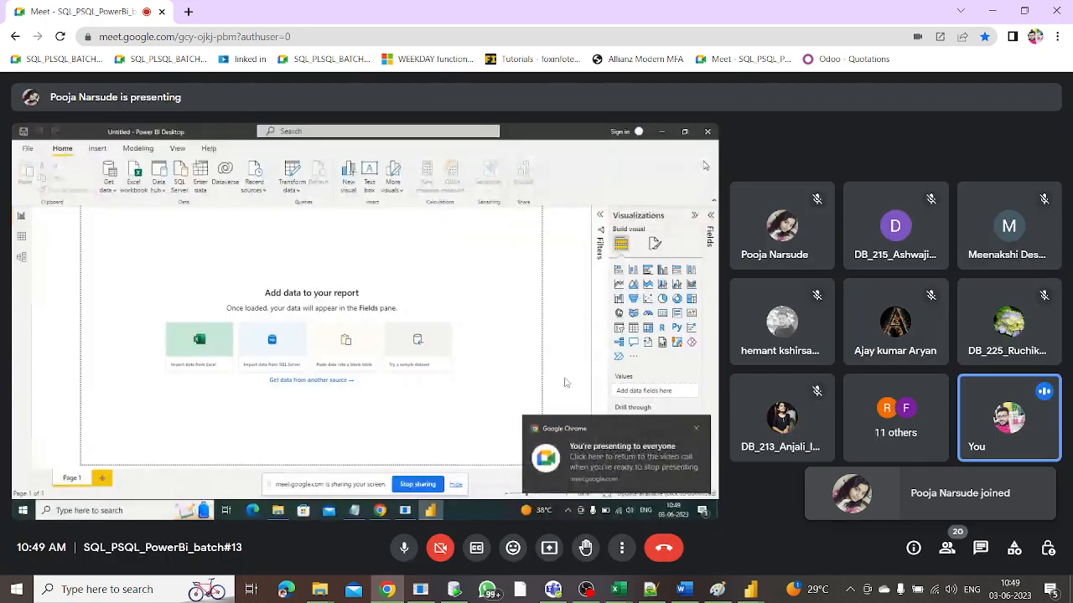
left_click(697, 430)
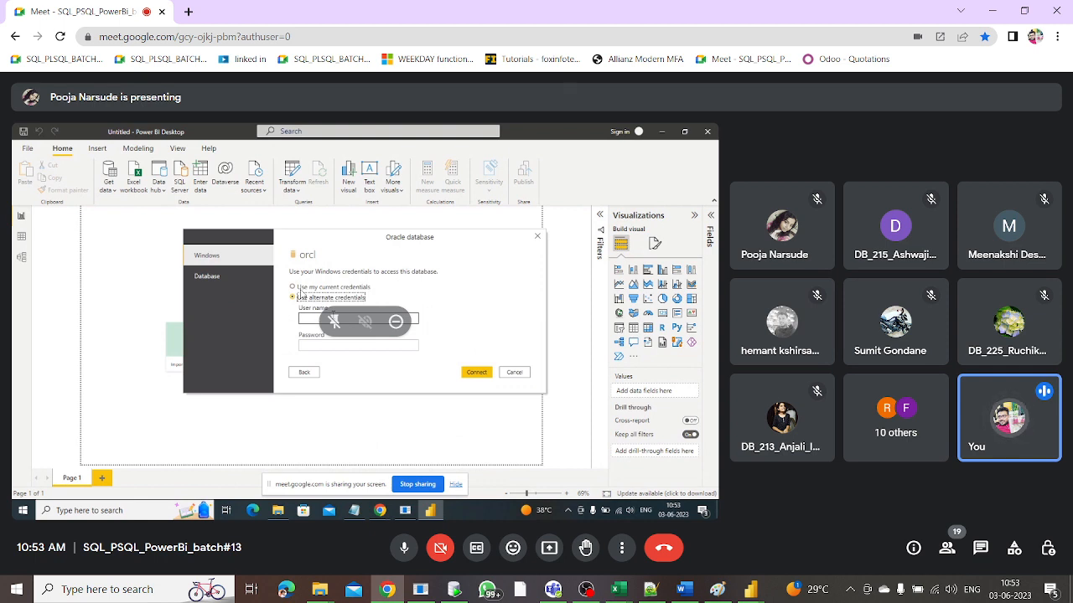
Step: Try to connect to Oracle database orcl with the current Windows credentials, and set a new Oracle connection to DirectQuery with the advanced options expanded
left_click(293, 287)
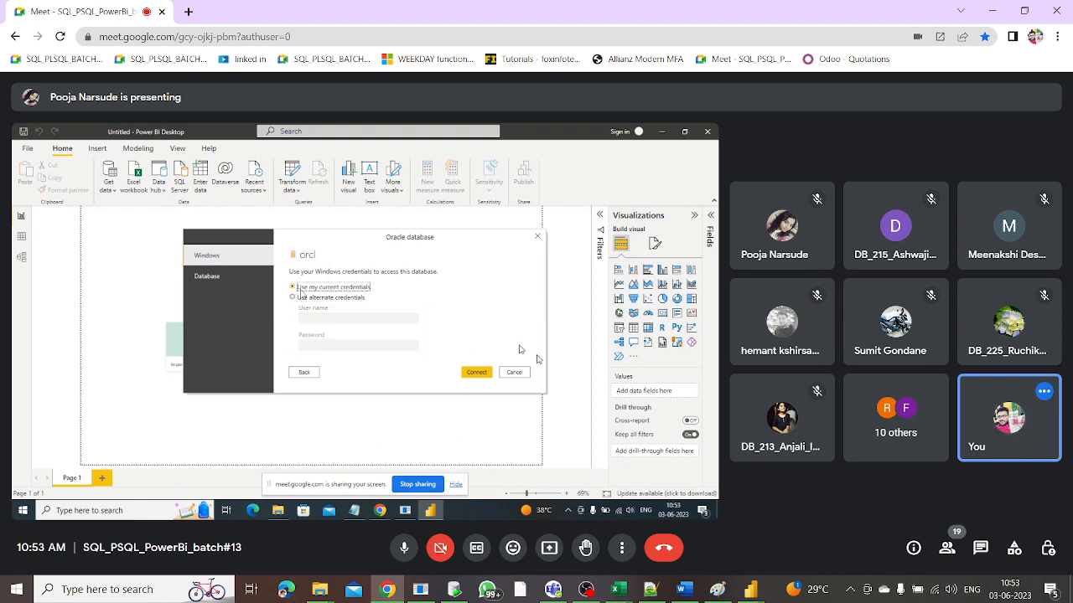
left_click(476, 373)
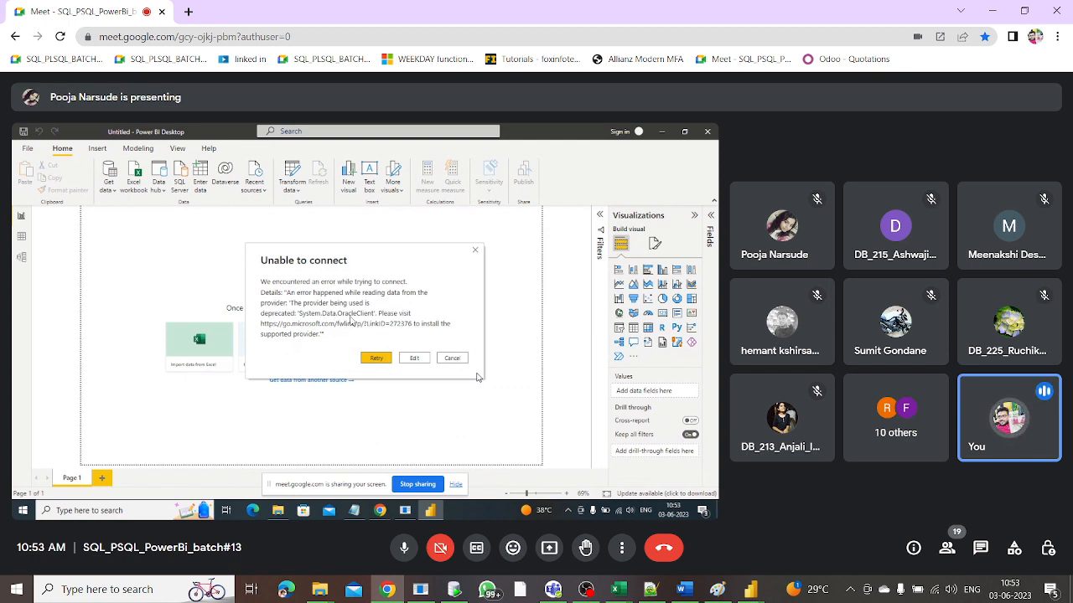
mouse_move(352, 322)
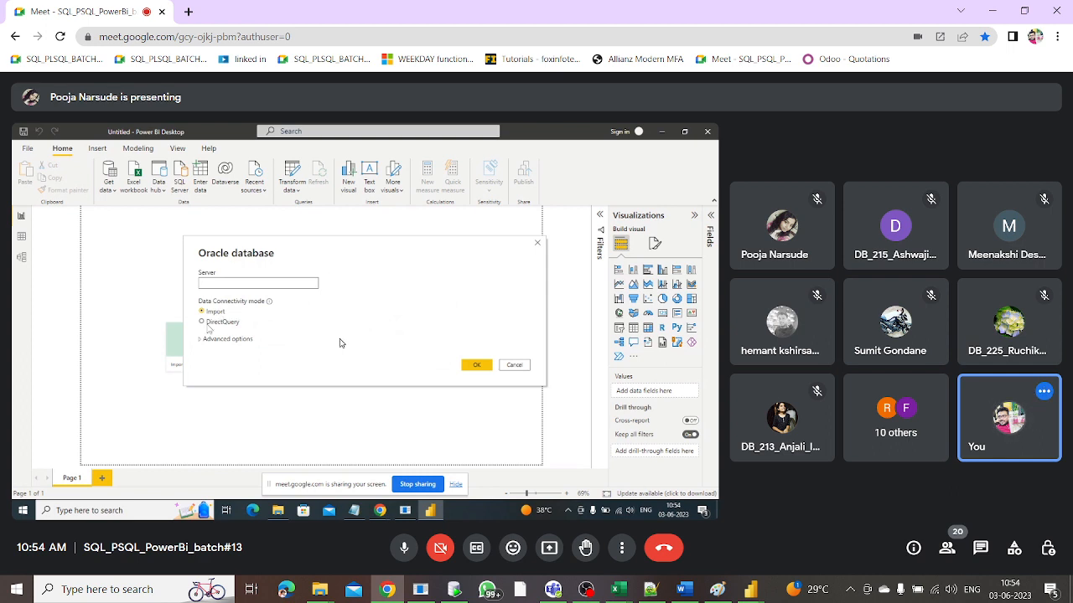
mouse_move(339, 343)
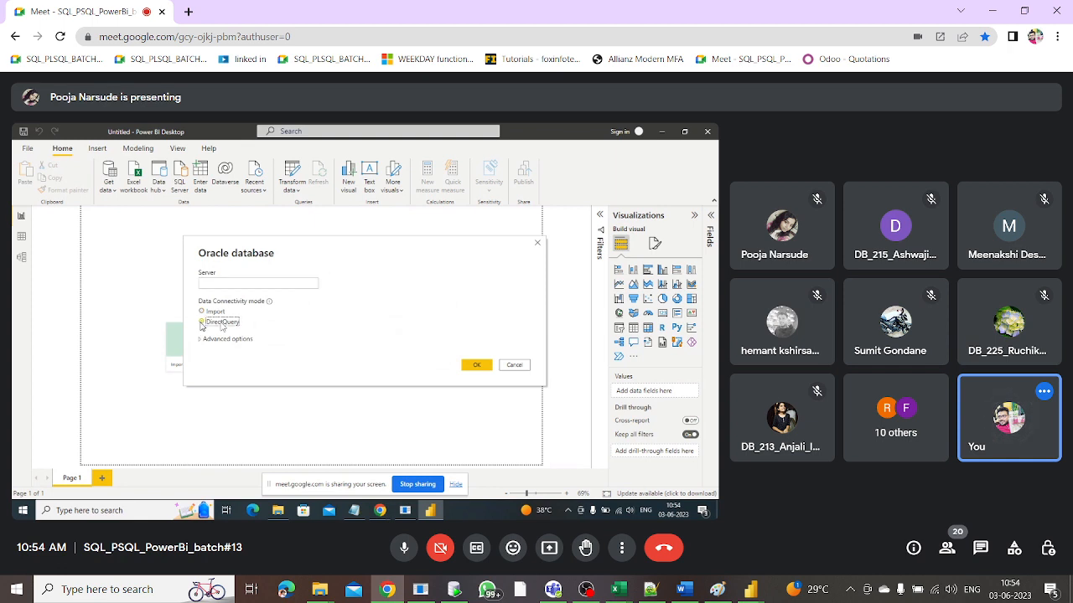
mouse_move(223, 340)
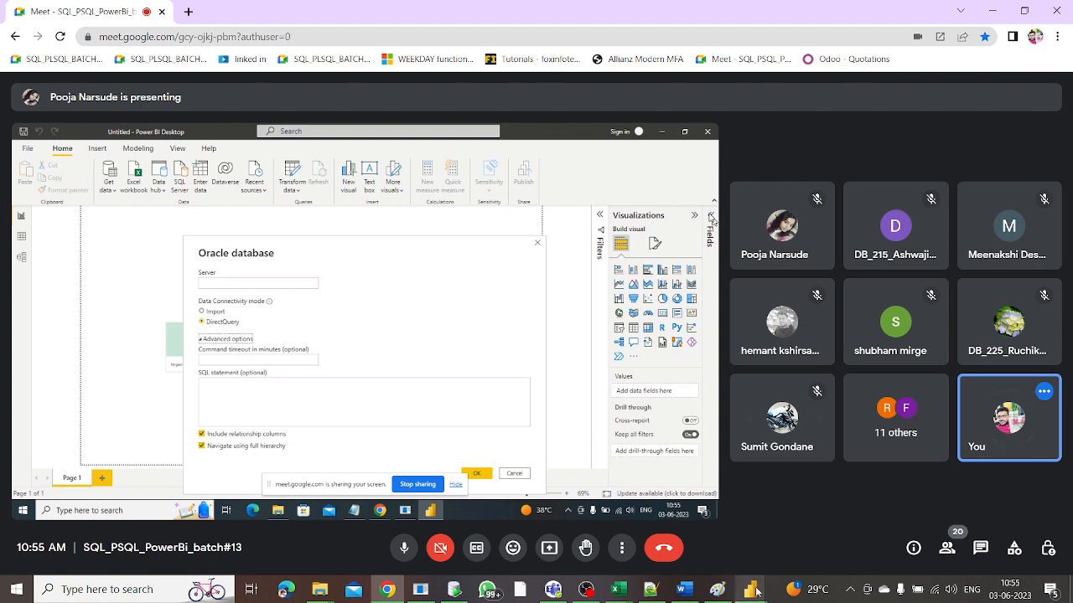
Step: Check the startup window of the local Power BI Desktop and minimize it again
mouse_move(752, 591)
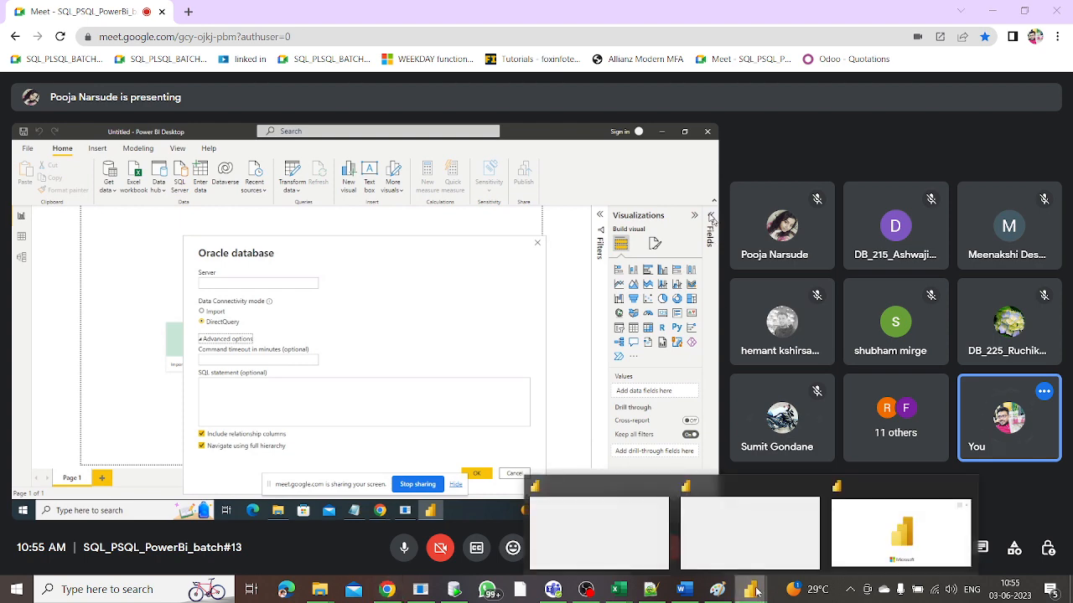
left_click(889, 513)
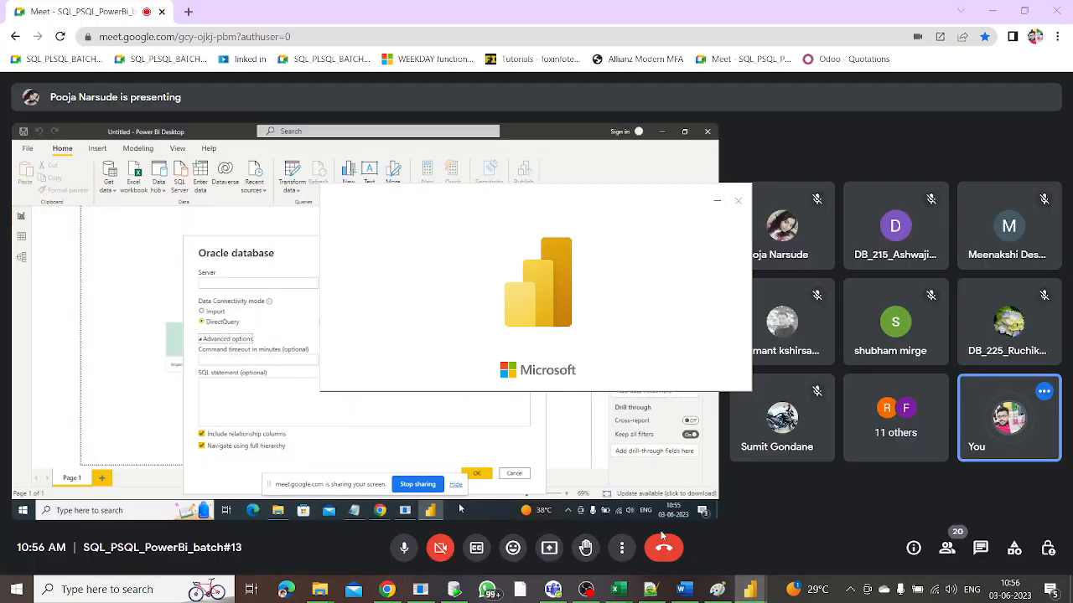
left_click(717, 200)
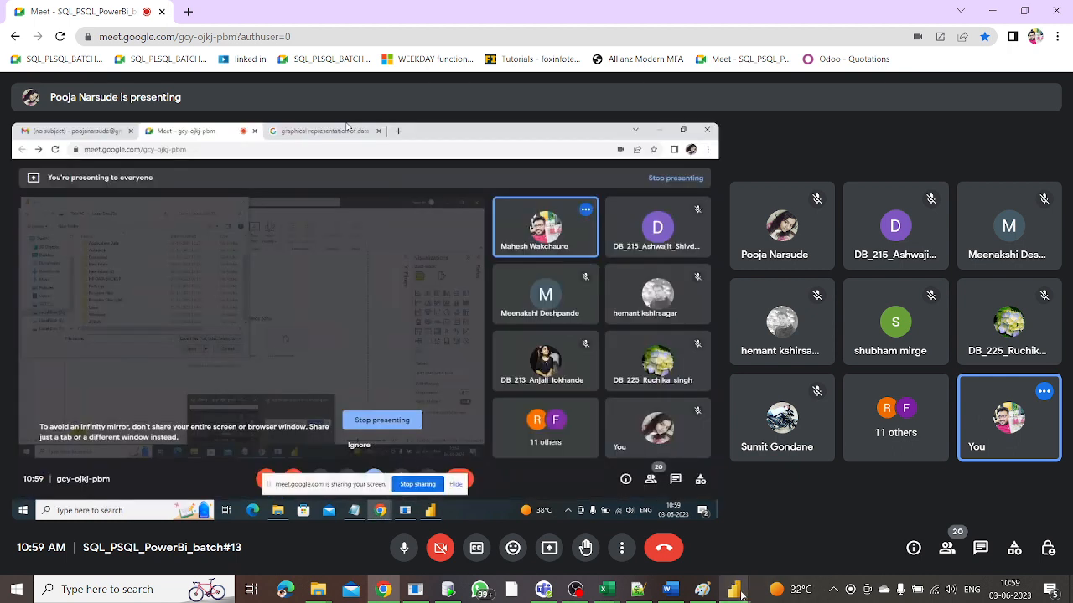
Step: Try to close all local Power BI Desktop windows at once
mouse_move(734, 589)
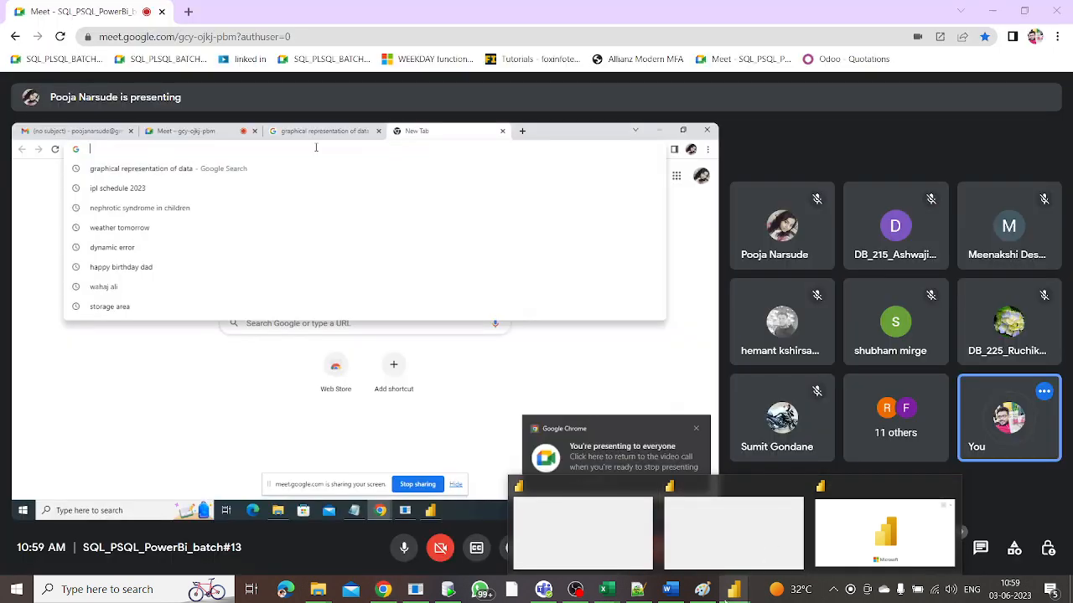
right_click(733, 589)
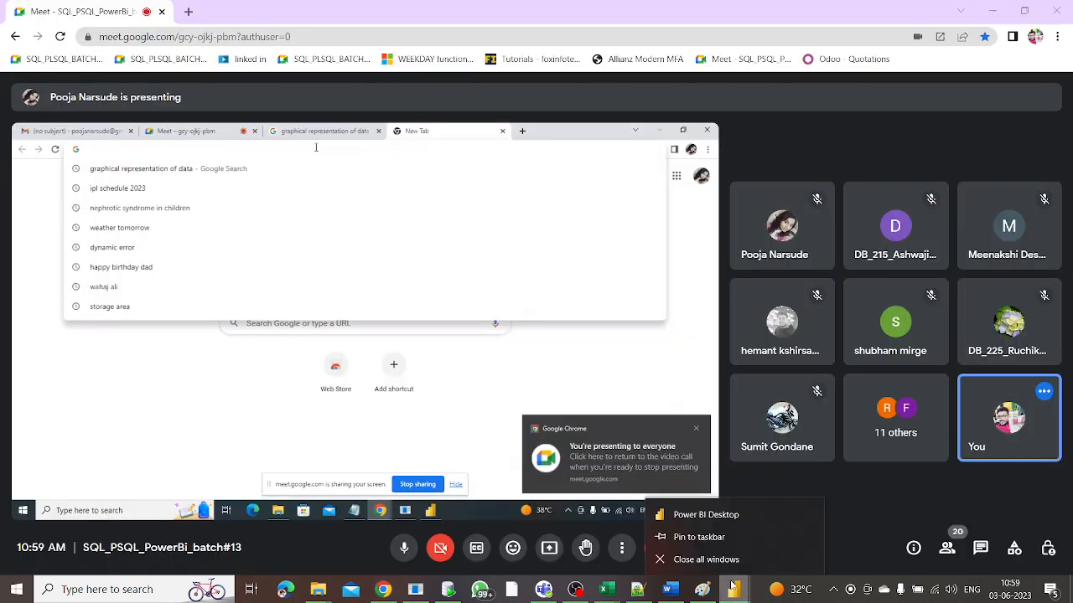
left_click(726, 569)
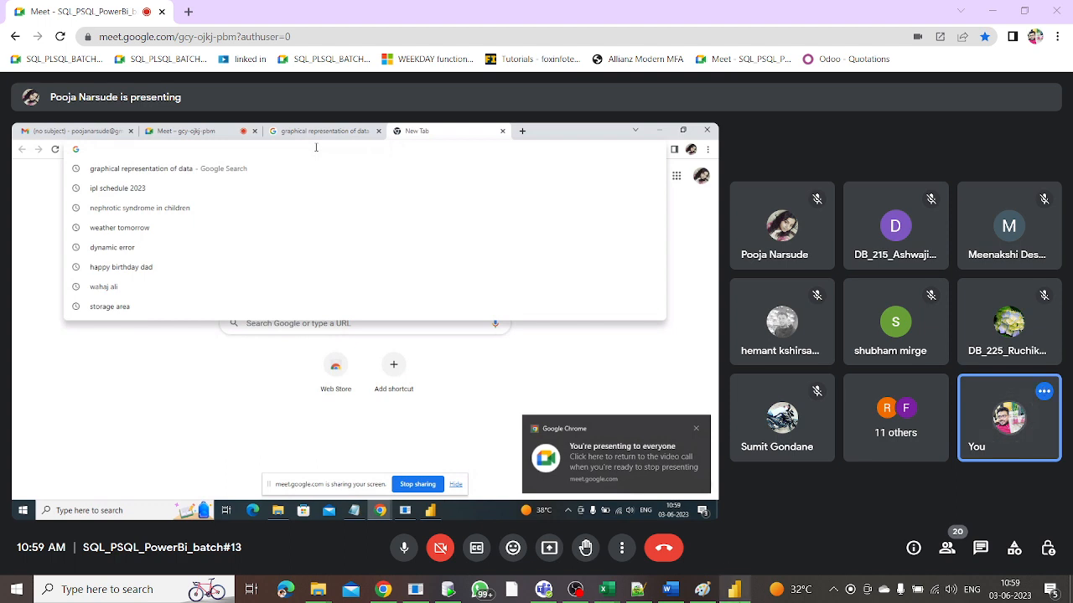
mouse_move(739, 596)
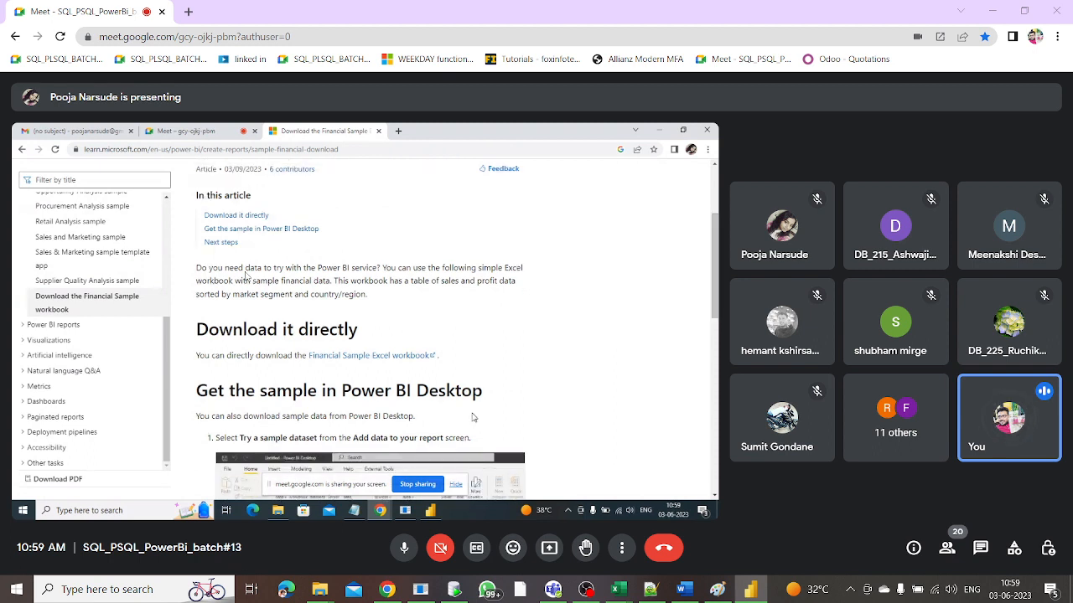
Step: Download the Financial Sample Excel workbook, and examine the columns of its Sheet1 in the Navigator preview
left_click(394, 355)
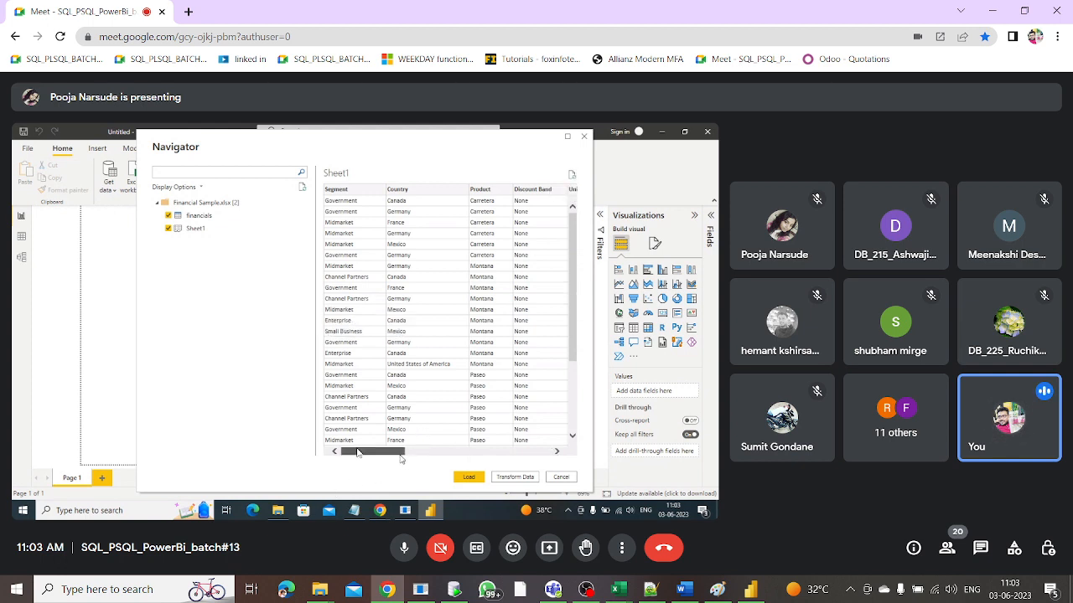
left_click_drag(401, 452, 501, 459)
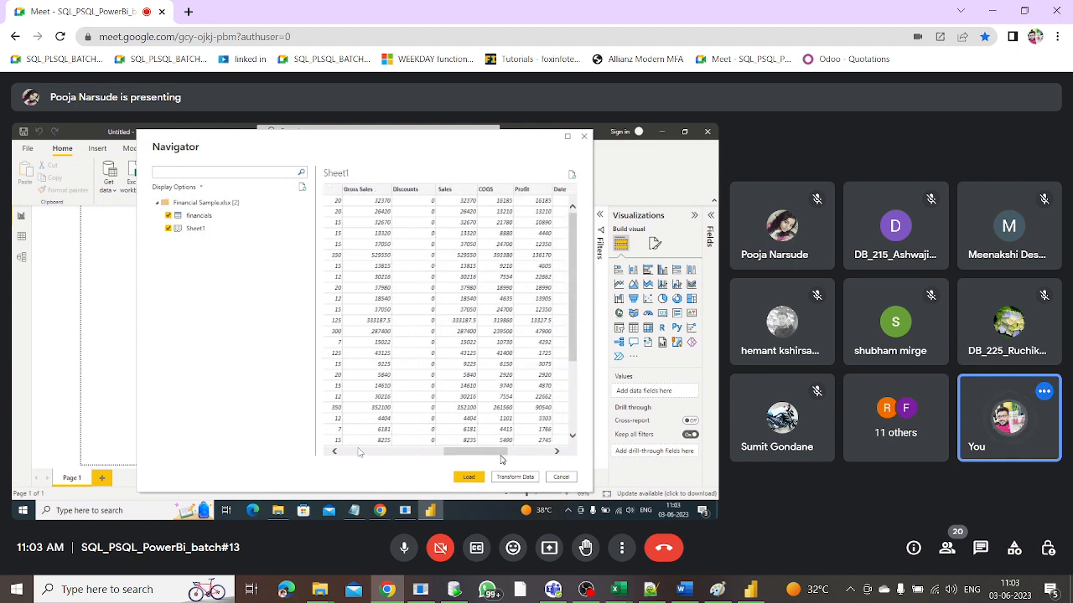
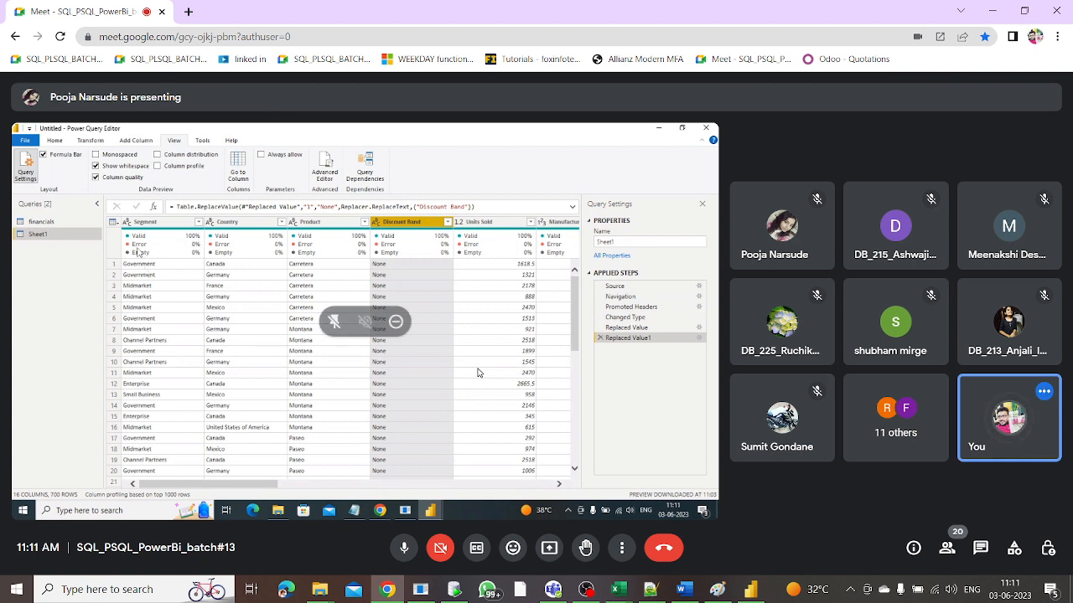
Step: Show the meeting in full screen, and drill down into the first row's Discount Band value in the Sheet1 query
double_click(389, 354)
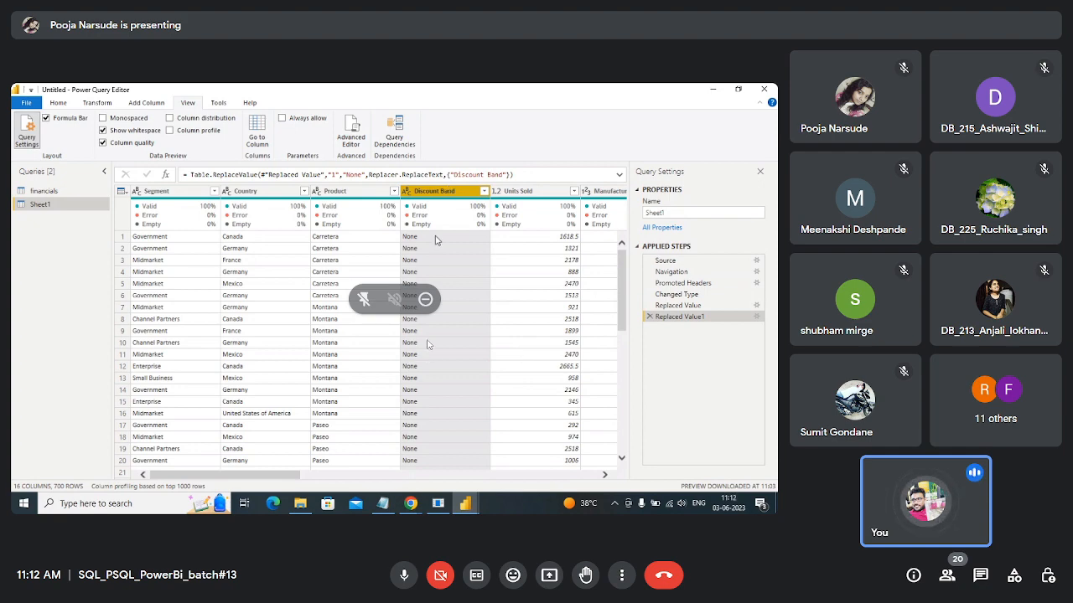
key("Escape")
double_click(428, 344)
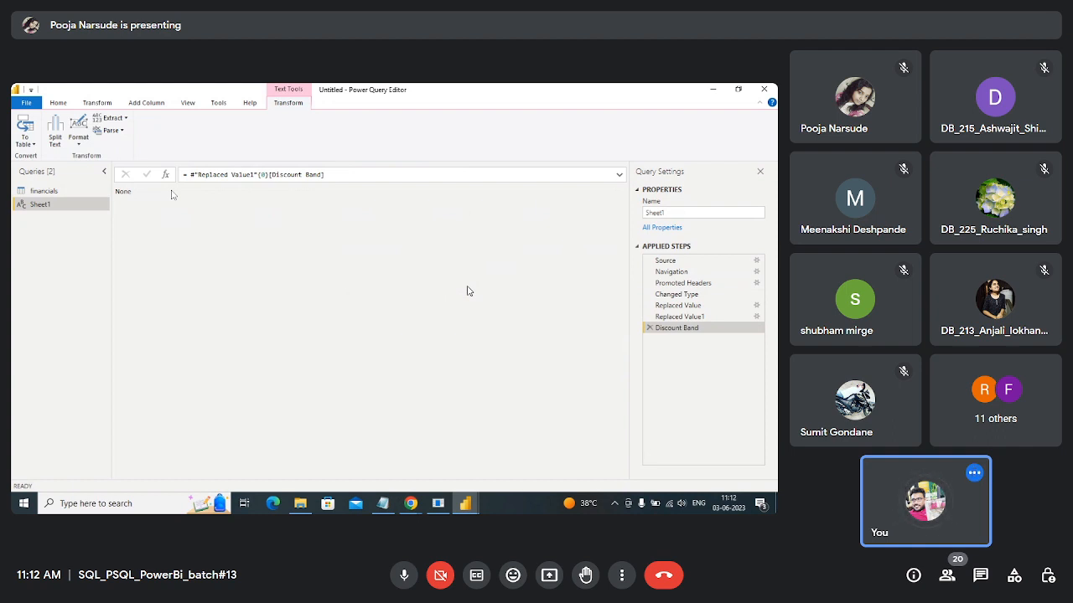
Step: Convert the drilled-down Discount Band value to a table, and leave the full-screen view
left_click(105, 174)
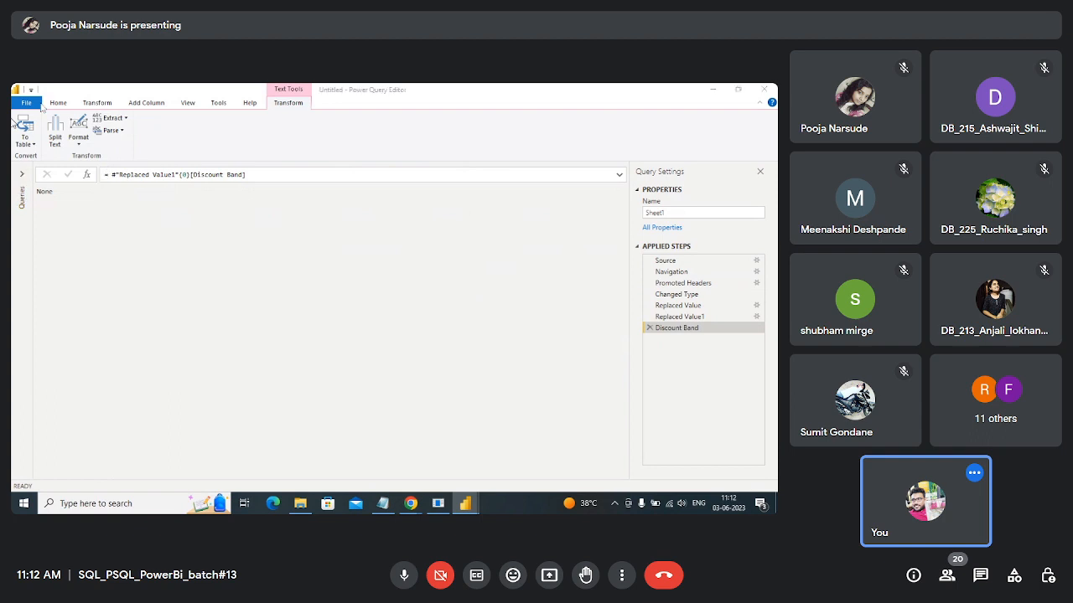
left_click(22, 176)
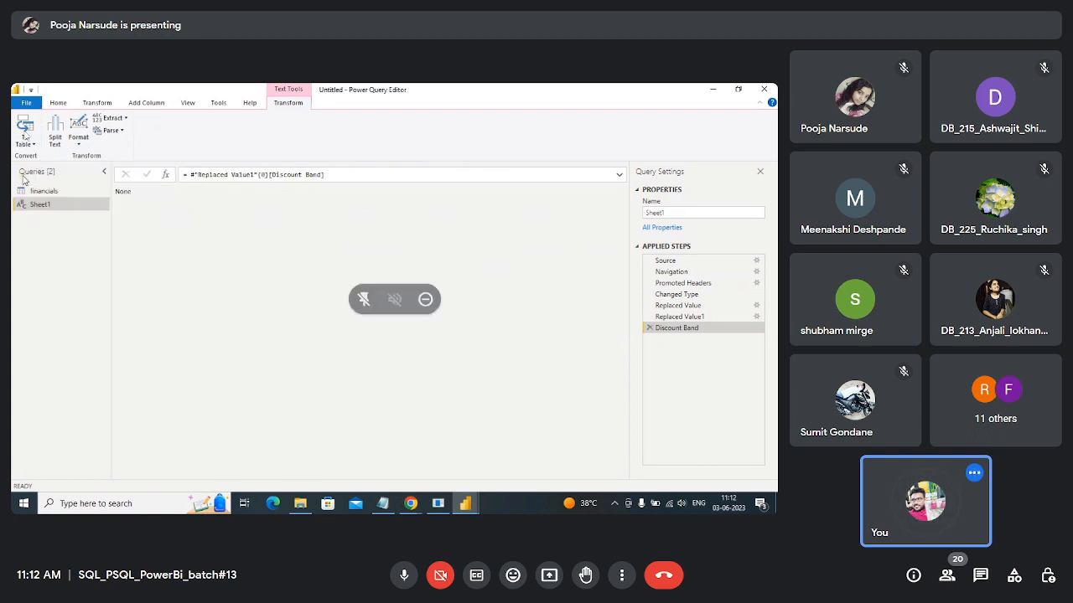
left_click(27, 130)
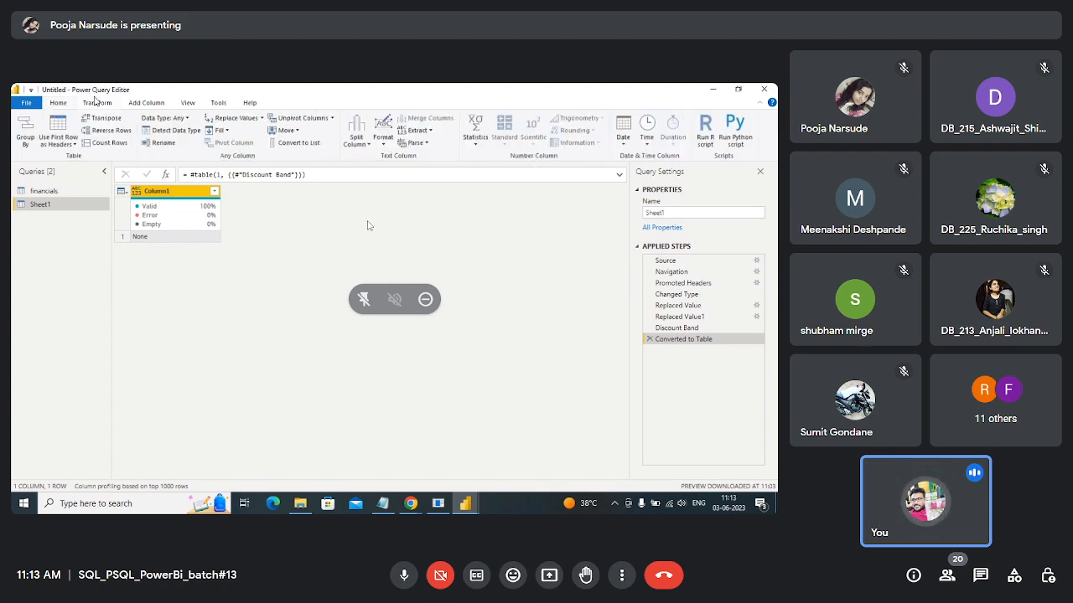
key("Escape")
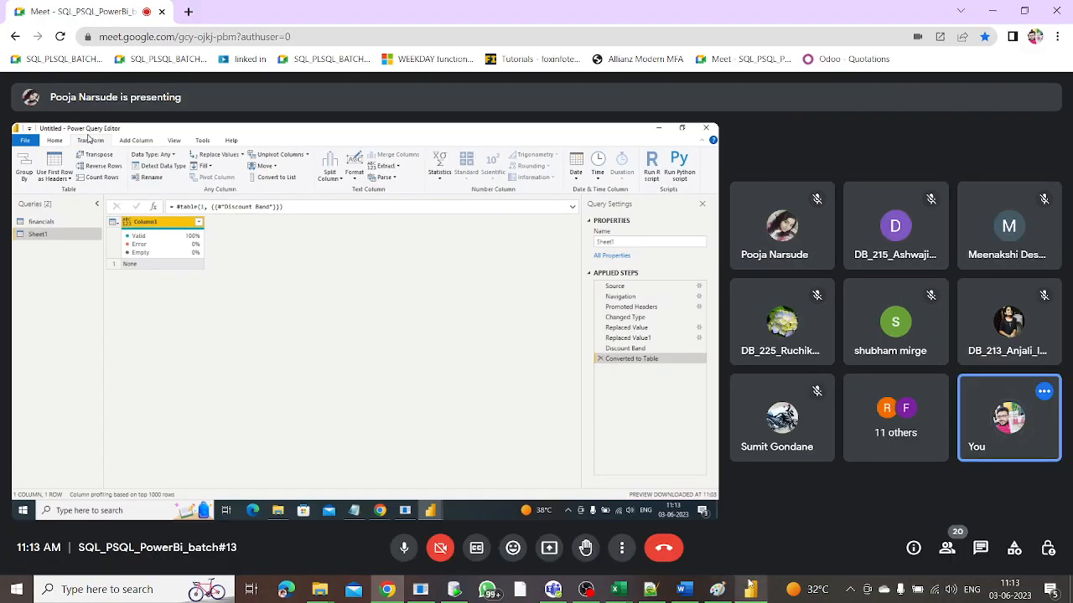
left_click(748, 588)
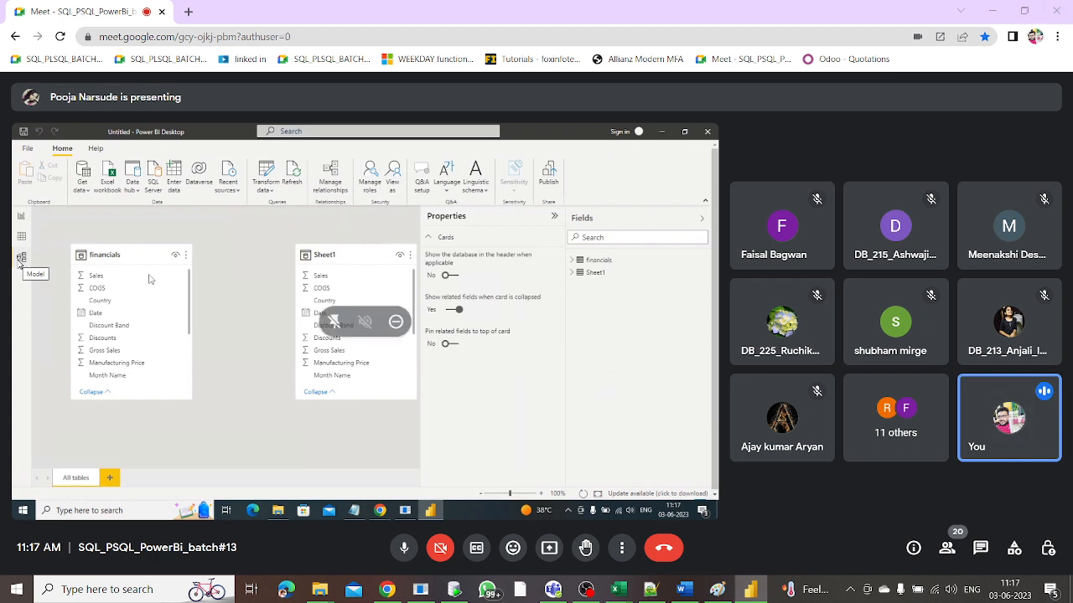
left_click(195, 326)
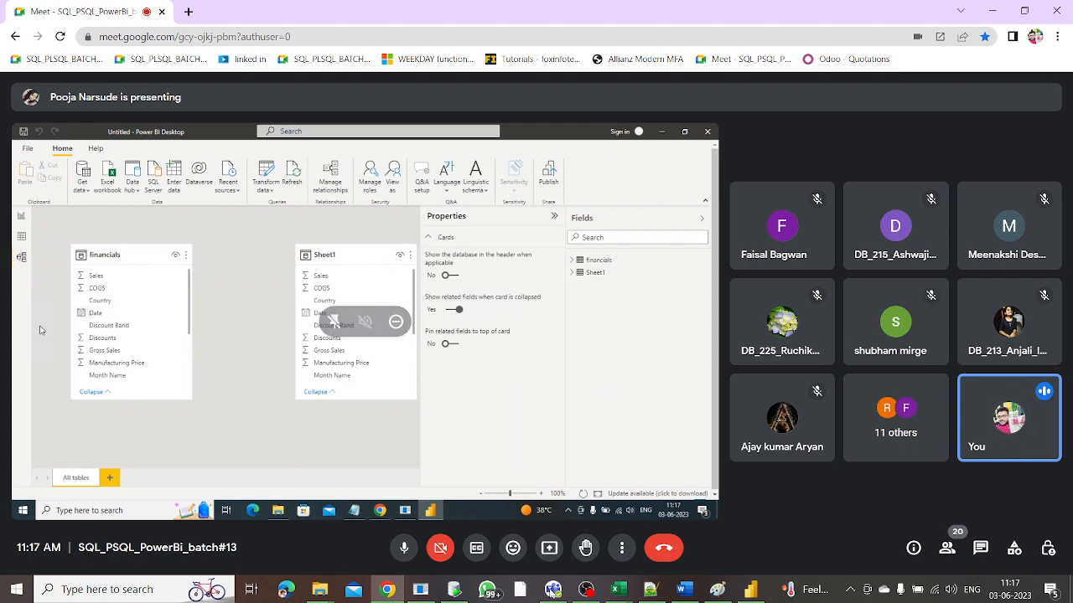
left_click(748, 592)
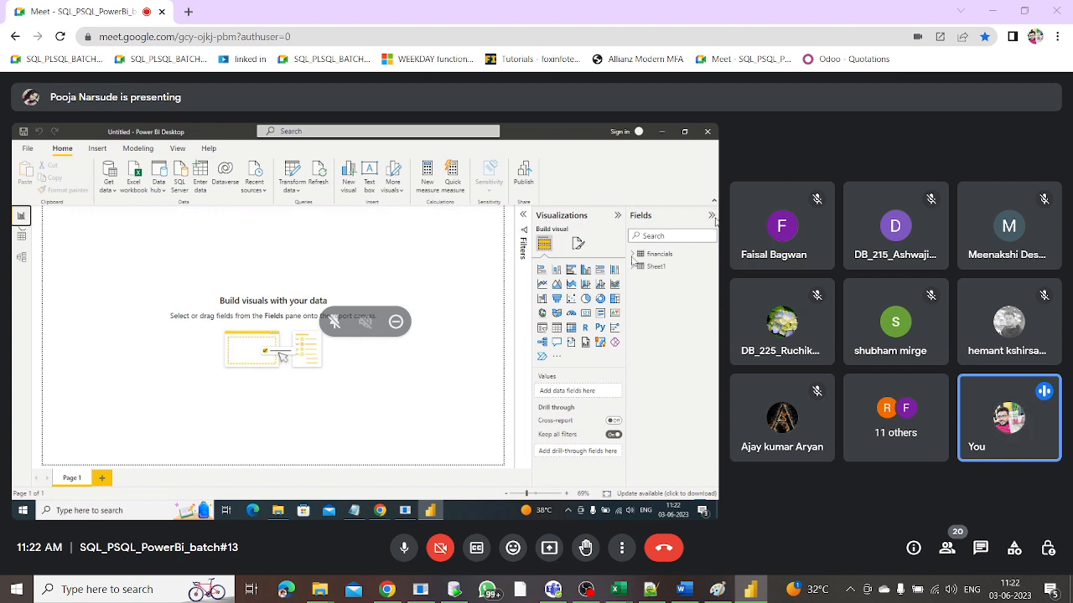
Step: Expand the financials table's fields, and filter the Sales by Country chart to Sales less than 1000000 and greater than 0
left_click(632, 256)
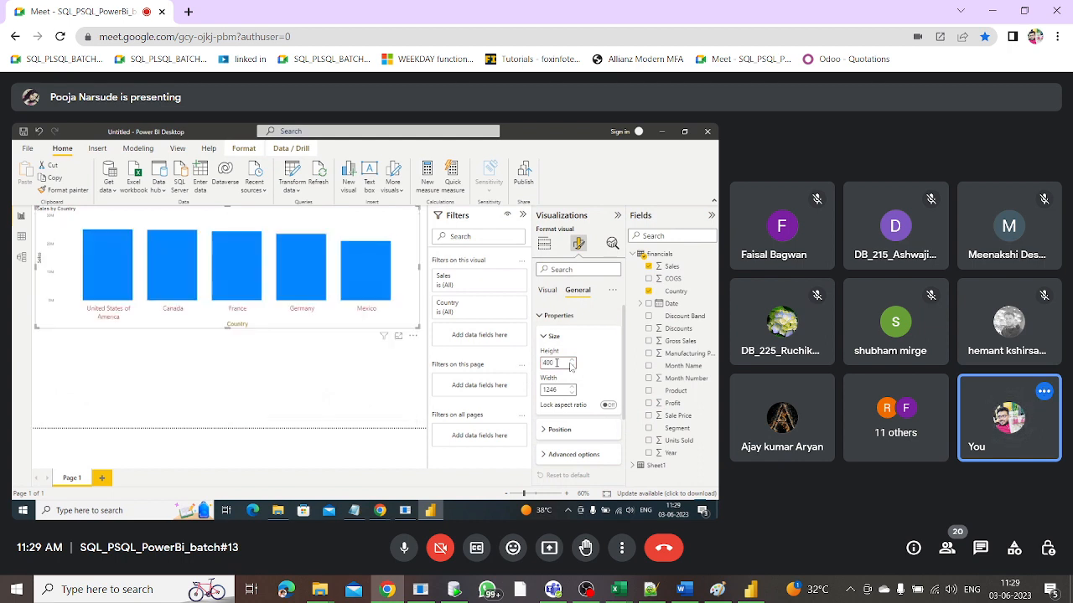
mouse_move(381, 340)
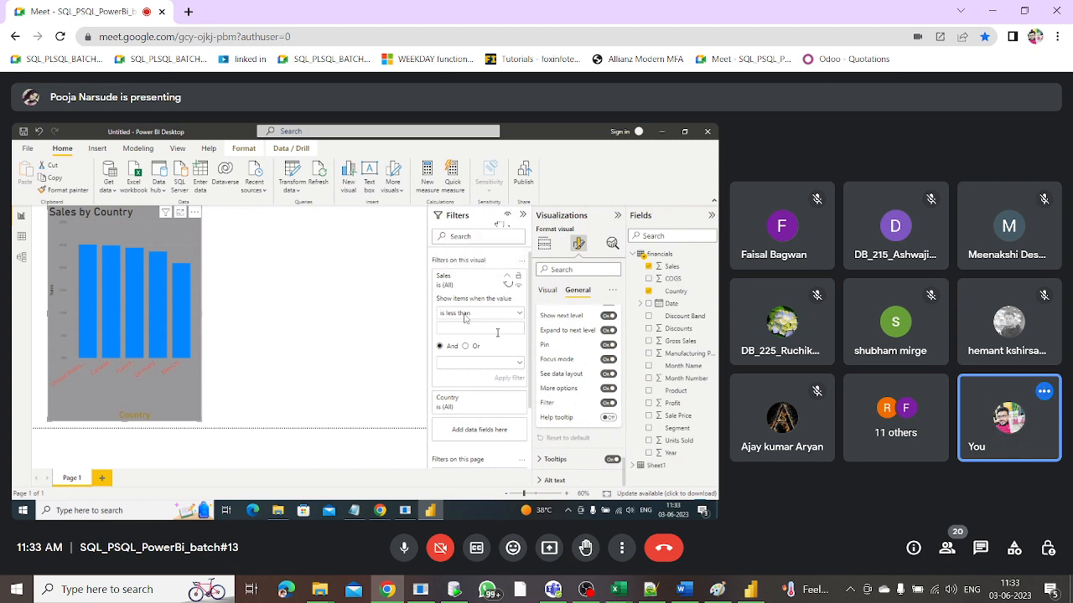
left_click(519, 314)
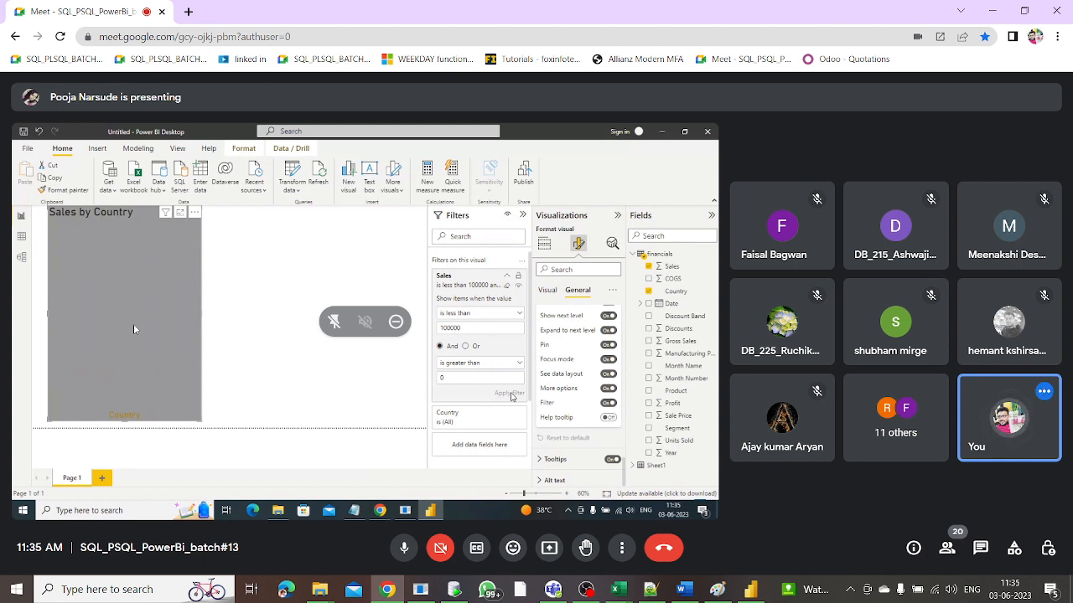
double_click(473, 328)
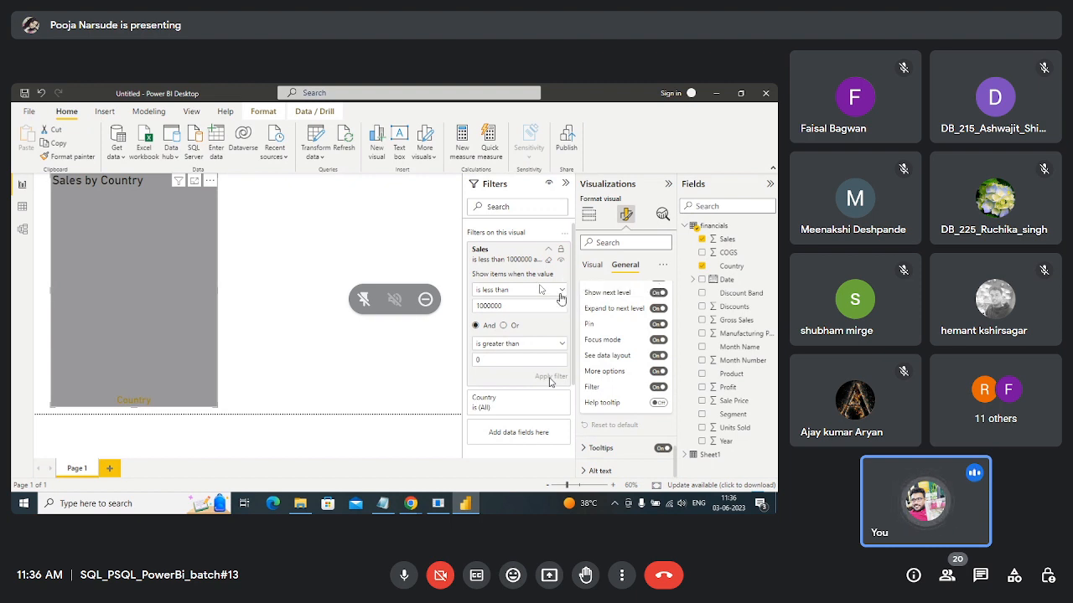
Step: Apply the chart's Sales filter with the first condition changed to is greater than 1000000, and clear that filter
left_click(561, 293)
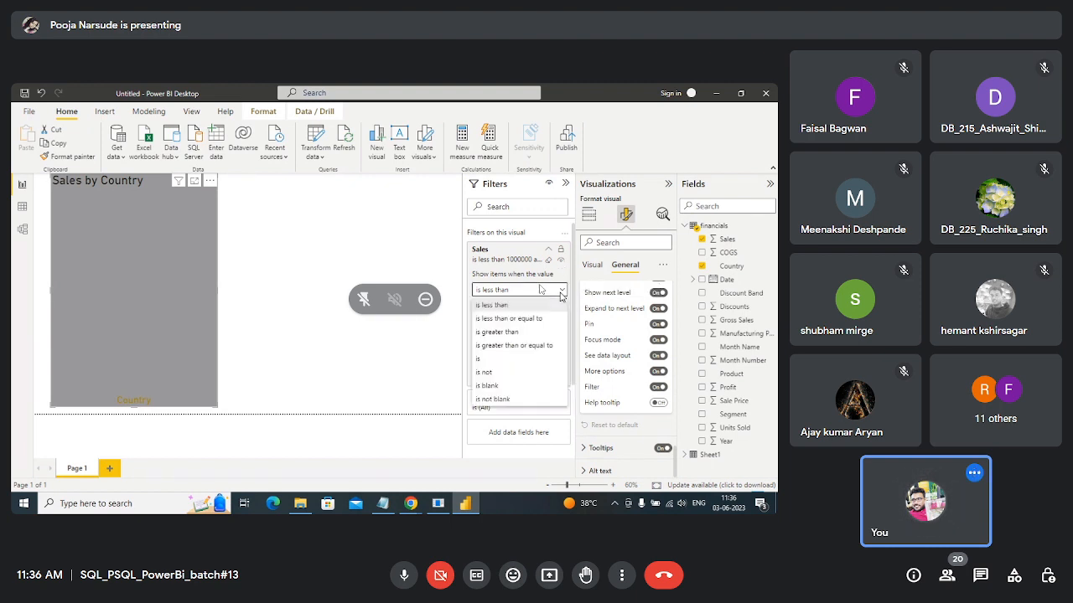
left_click(533, 332)
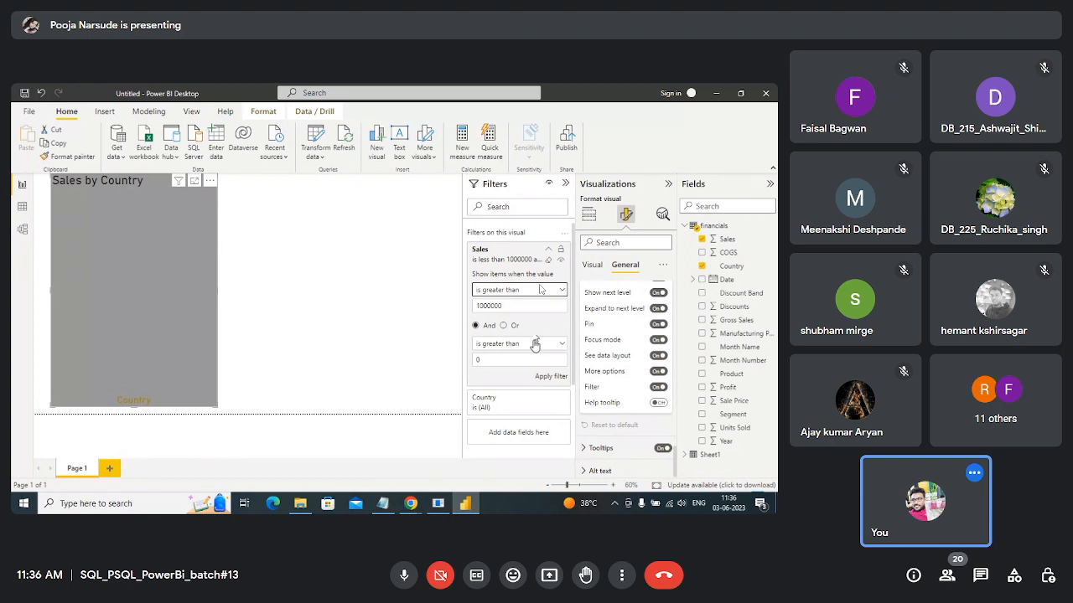
left_click(534, 344)
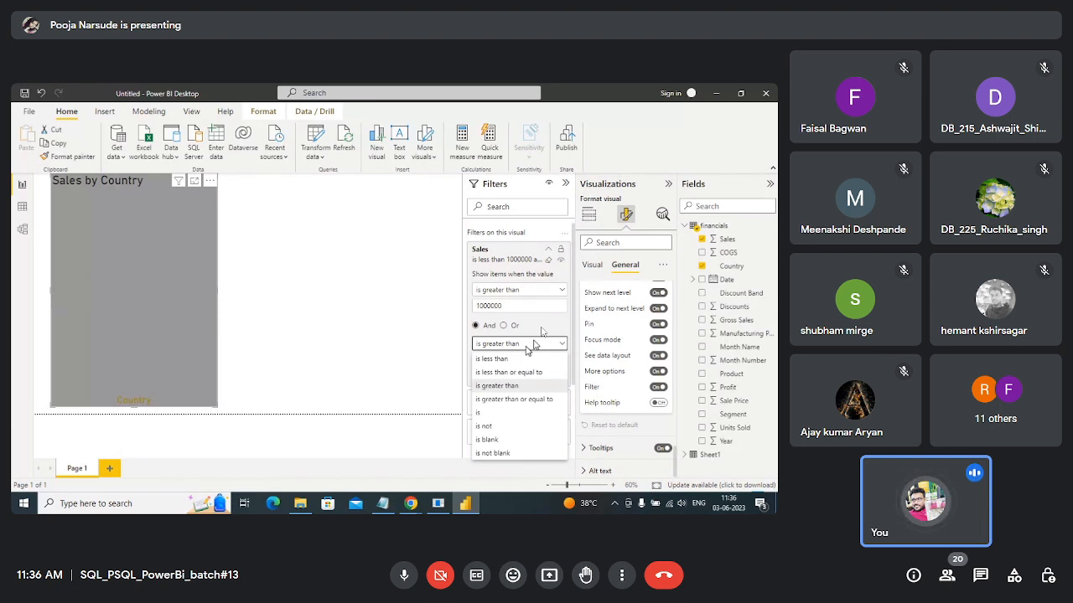
left_click(496, 387)
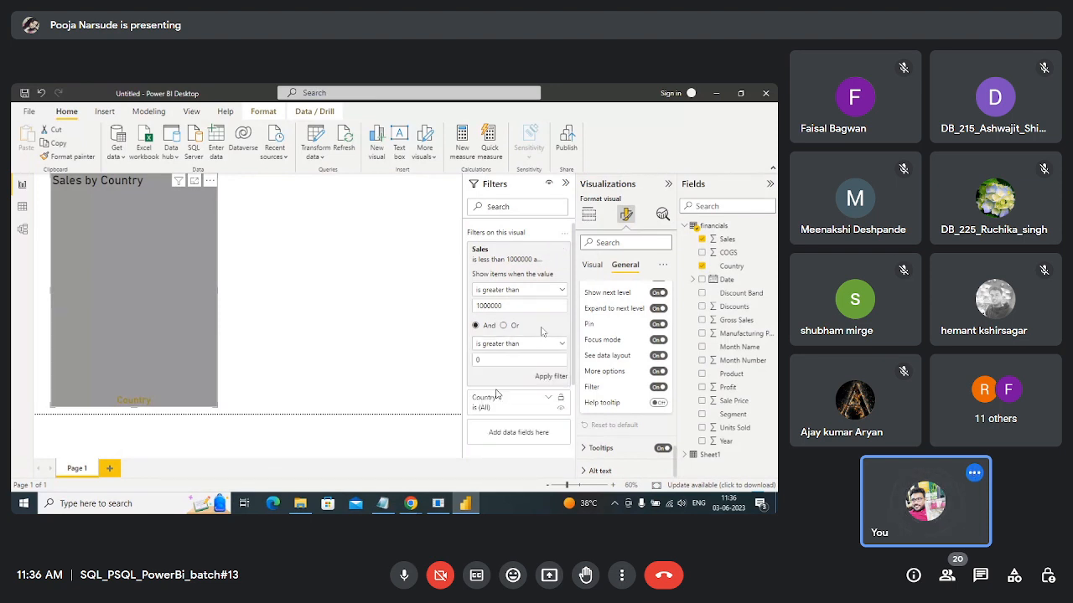
left_click(541, 380)
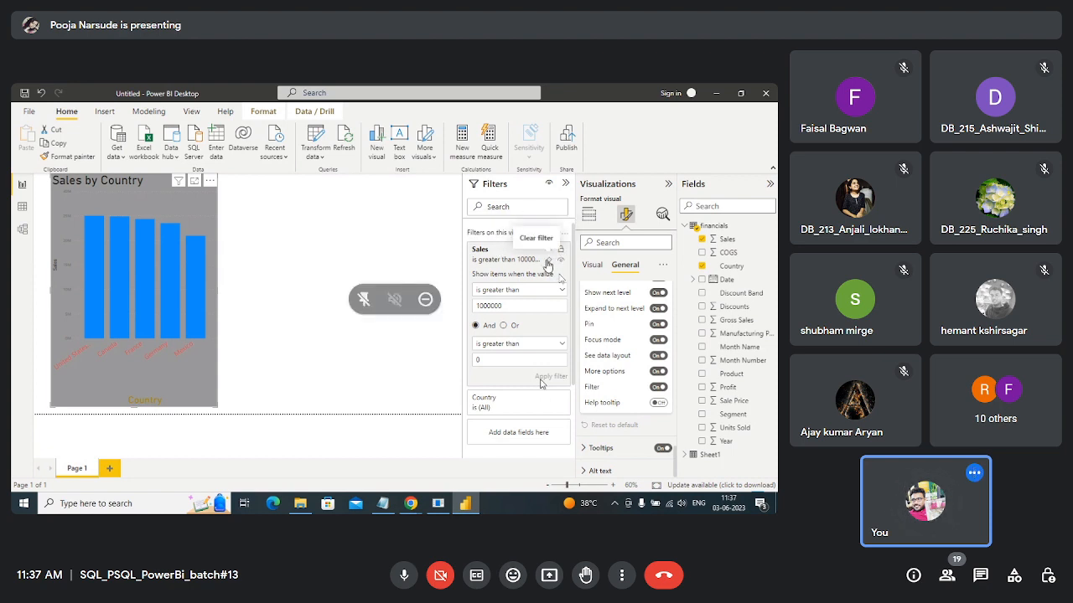
left_click(549, 265)
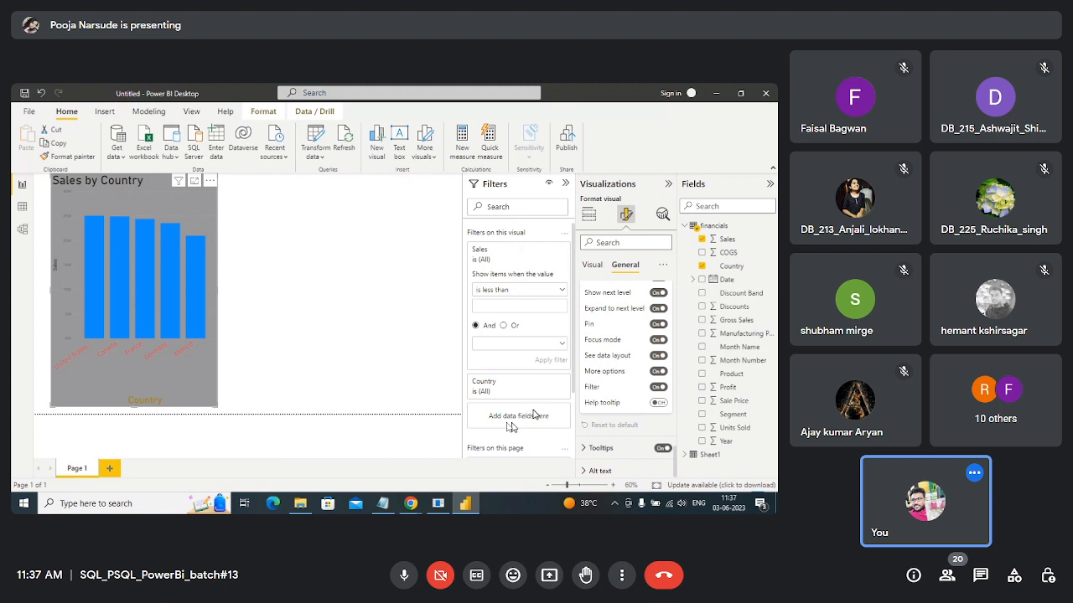
Step: Filter the Sales by Country chart to Canada and Germany using basic filtering on Country
left_click(548, 385)
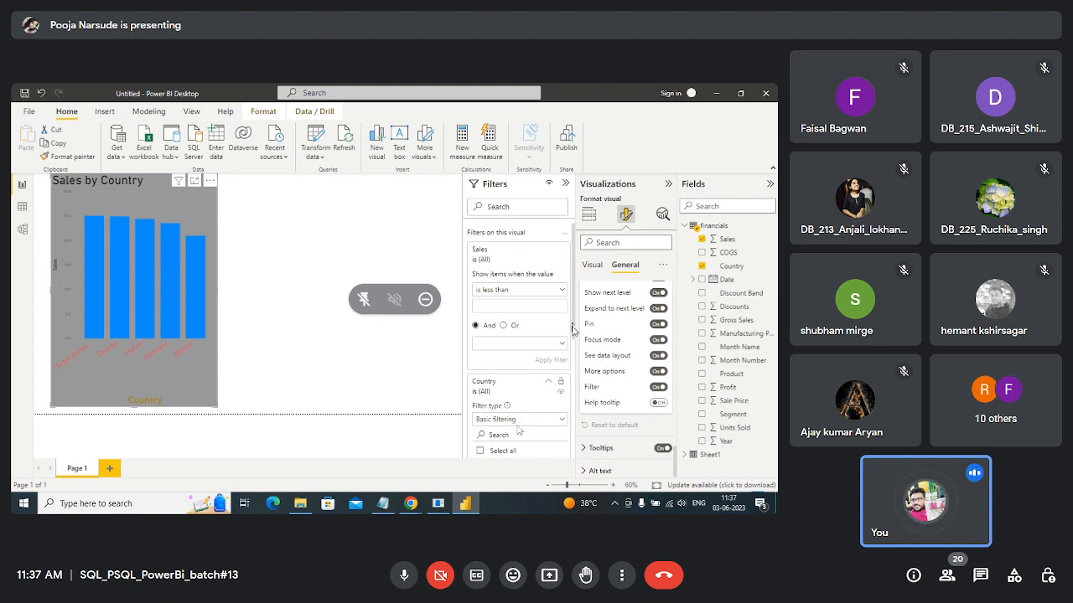
scroll(533, 423, "down", 1)
scroll(515, 431, "down", 1)
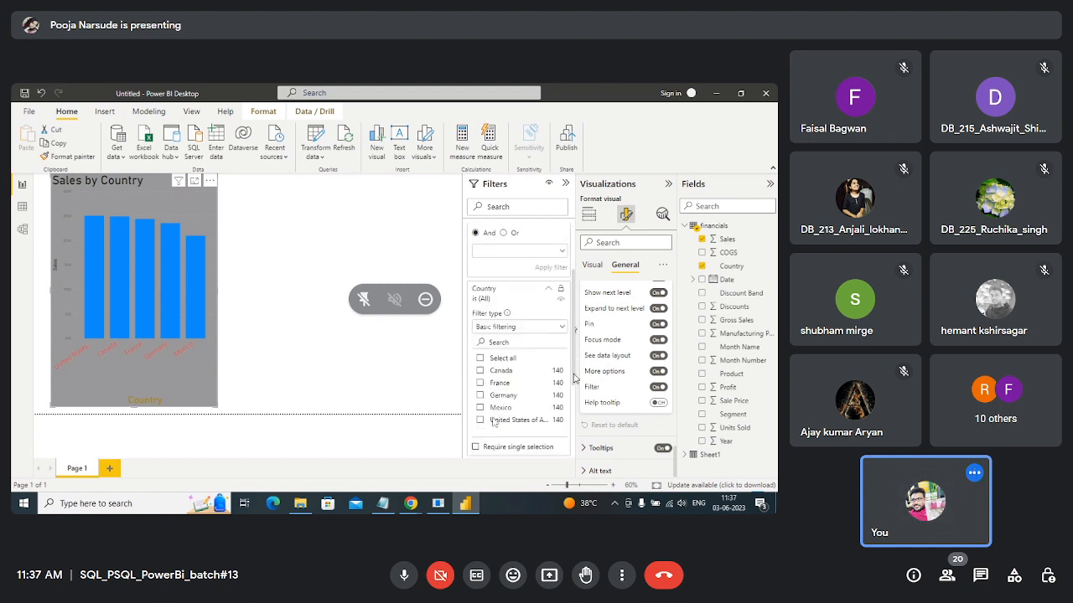
scroll(502, 393, "down", 1)
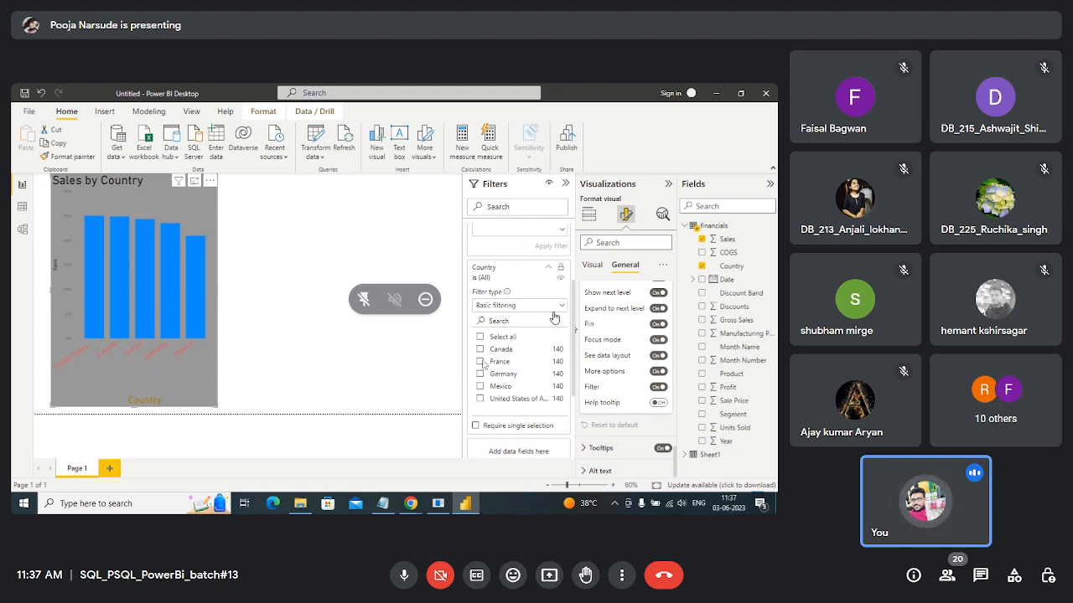
left_click(480, 350)
left_click(480, 374)
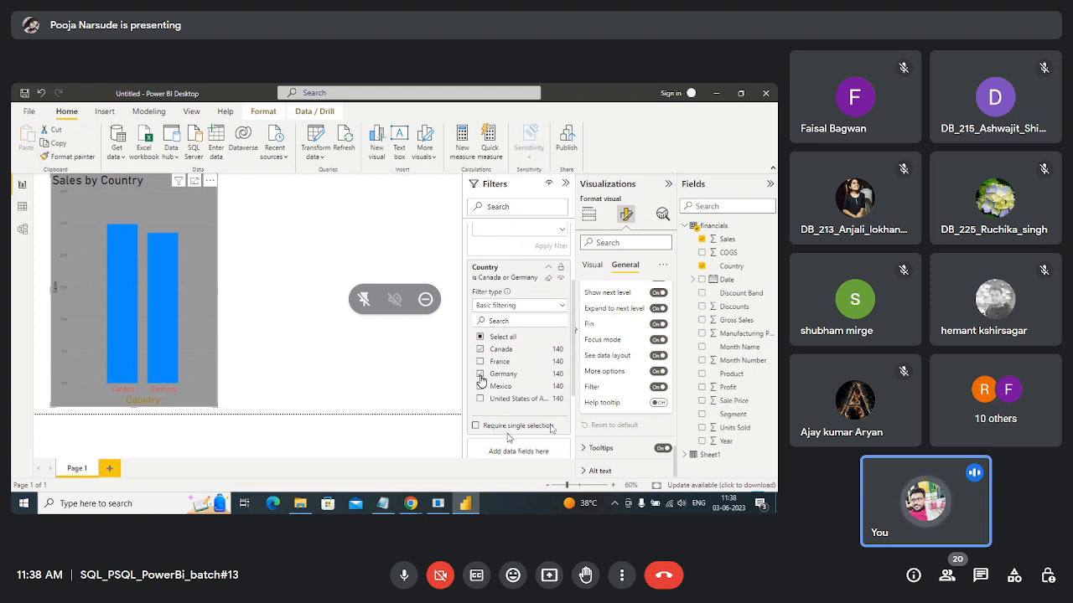
Step: Add the financials Year field as a filter on the Sales by Country chart, and review its filter types and conditions
scroll(551, 423, "down", 3)
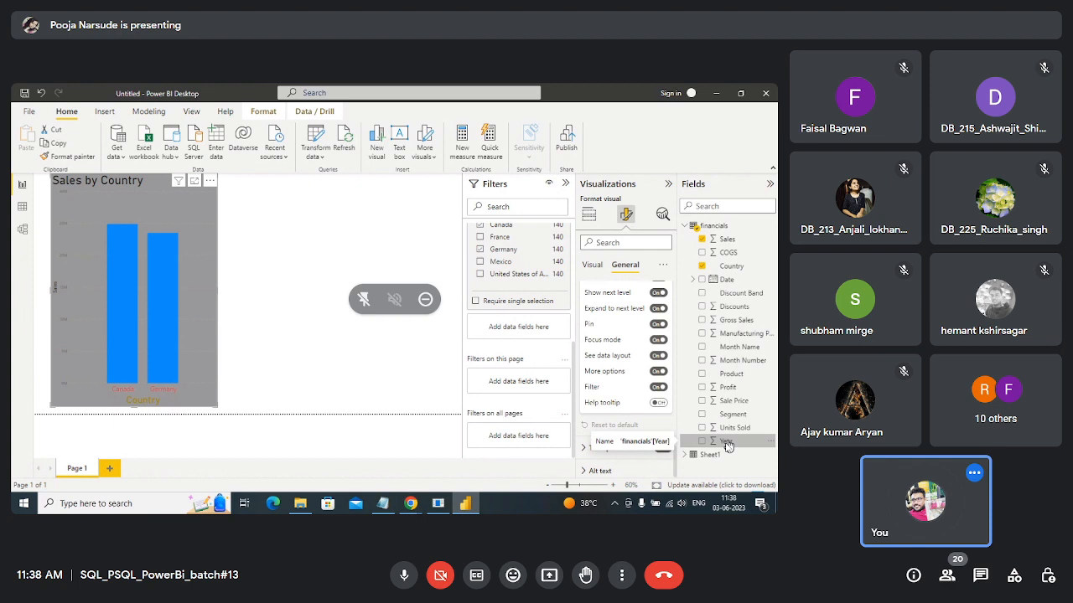
left_click(726, 443)
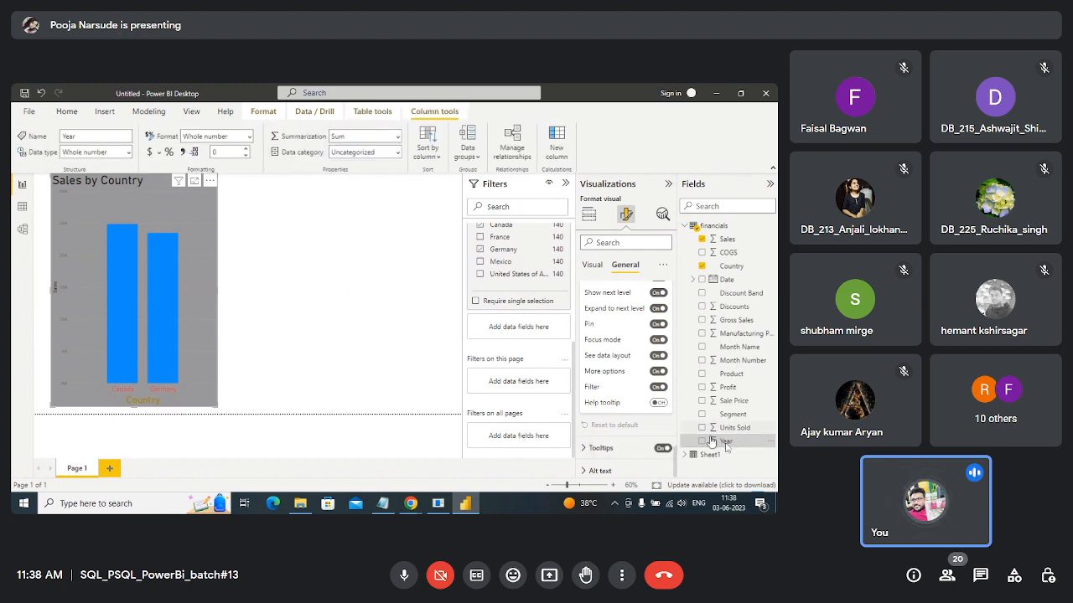
left_click_drag(726, 442, 503, 332)
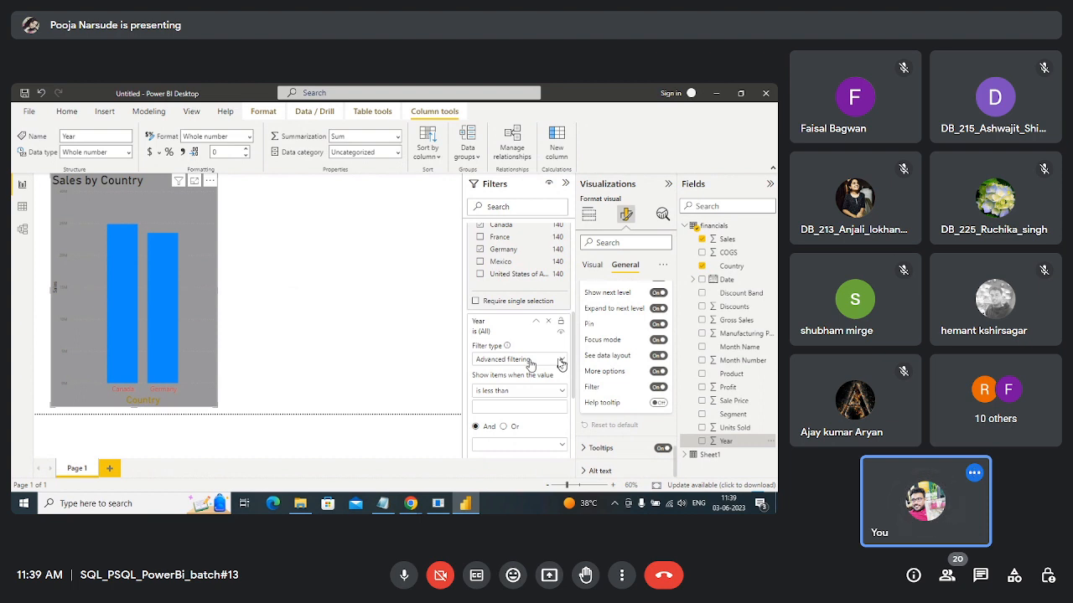
left_click(560, 362)
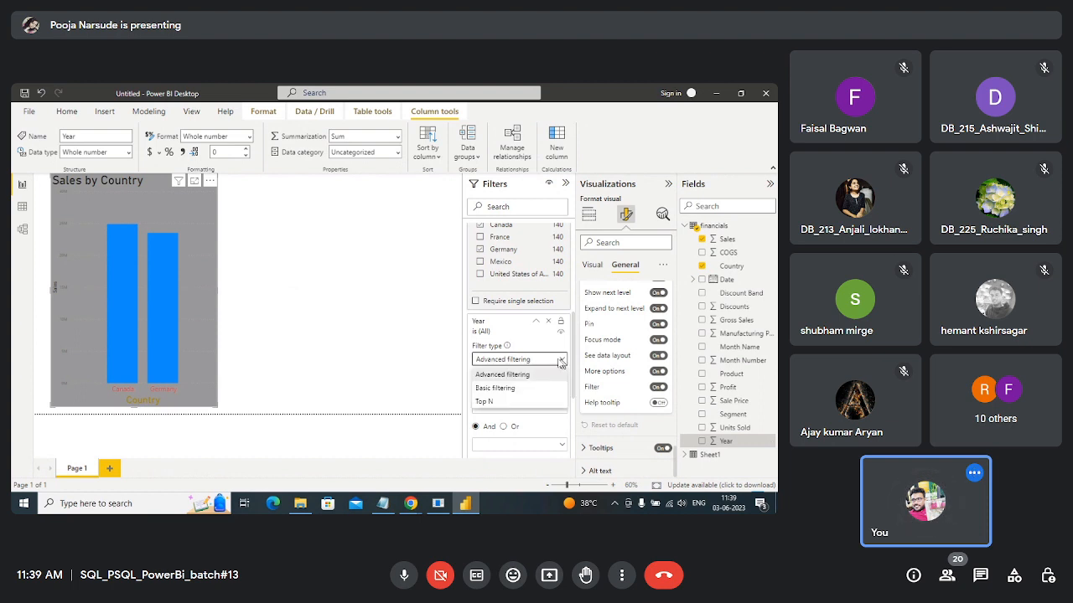
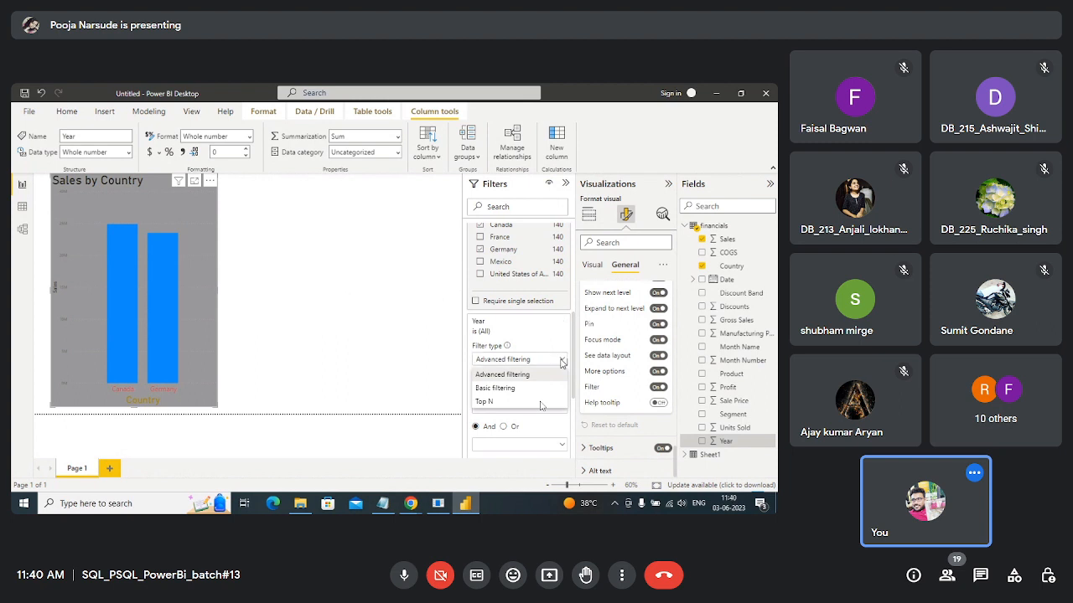
left_click(560, 362)
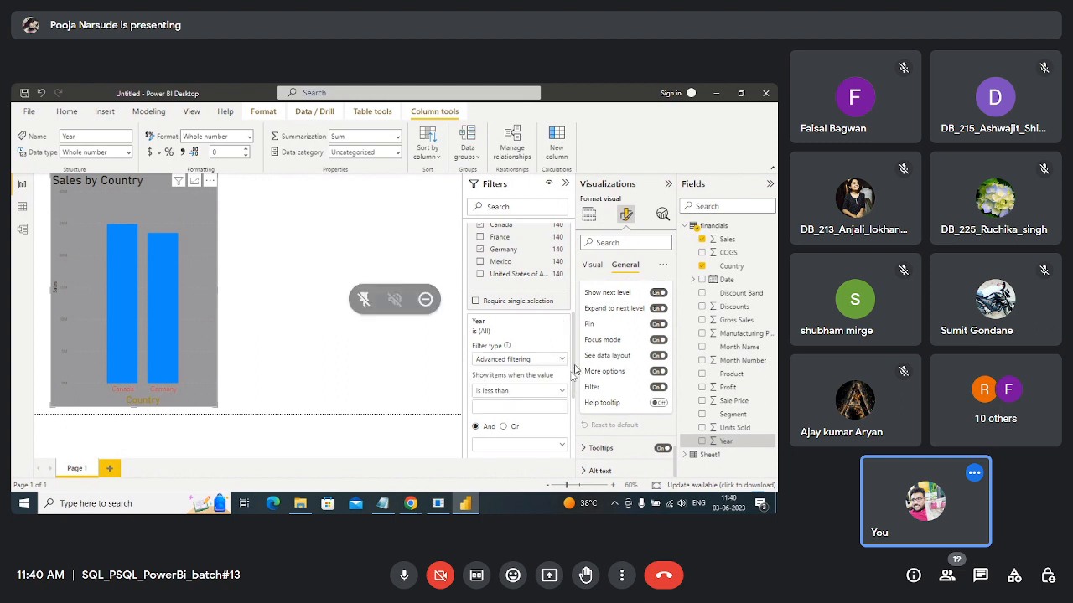
scroll(575, 369, "down", 5)
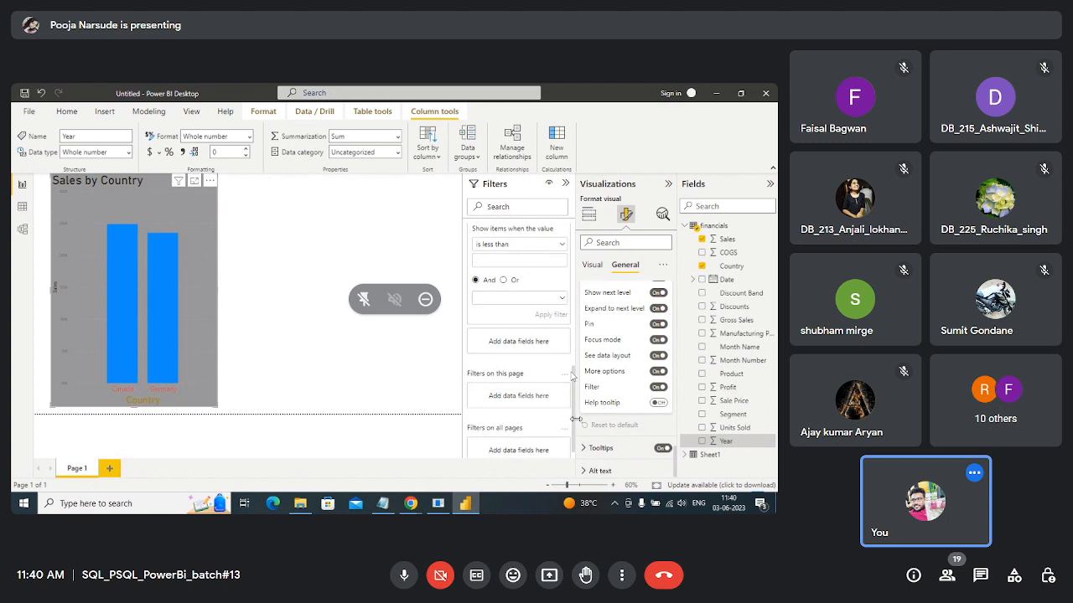
scroll(562, 400, "down", 2)
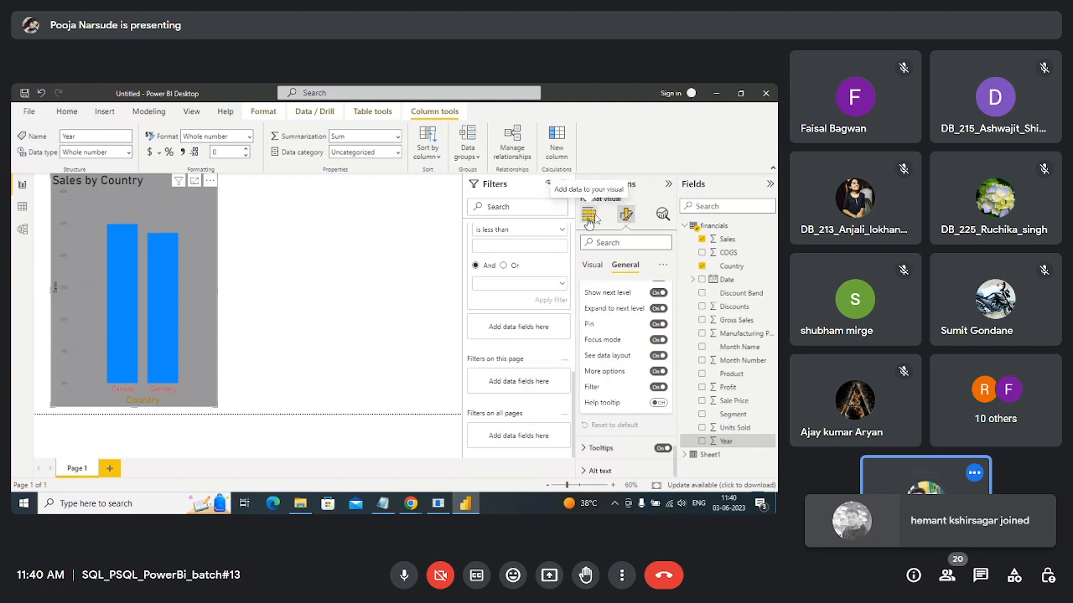
Step: Convert the Sales by Country stacked column chart to a pie chart, and undo the conversion
left_click(589, 217)
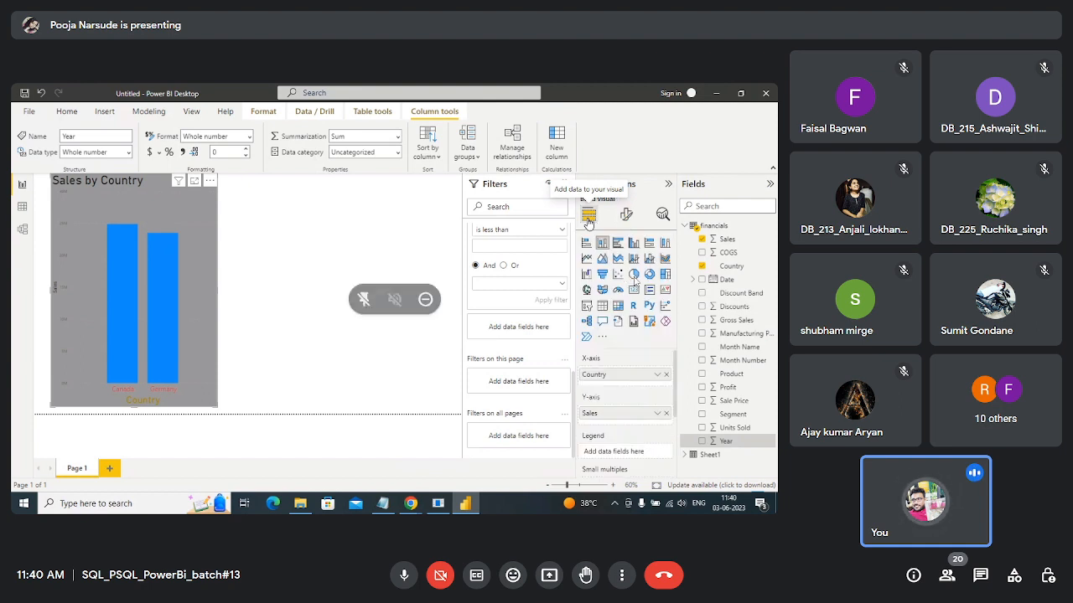
left_click(603, 243)
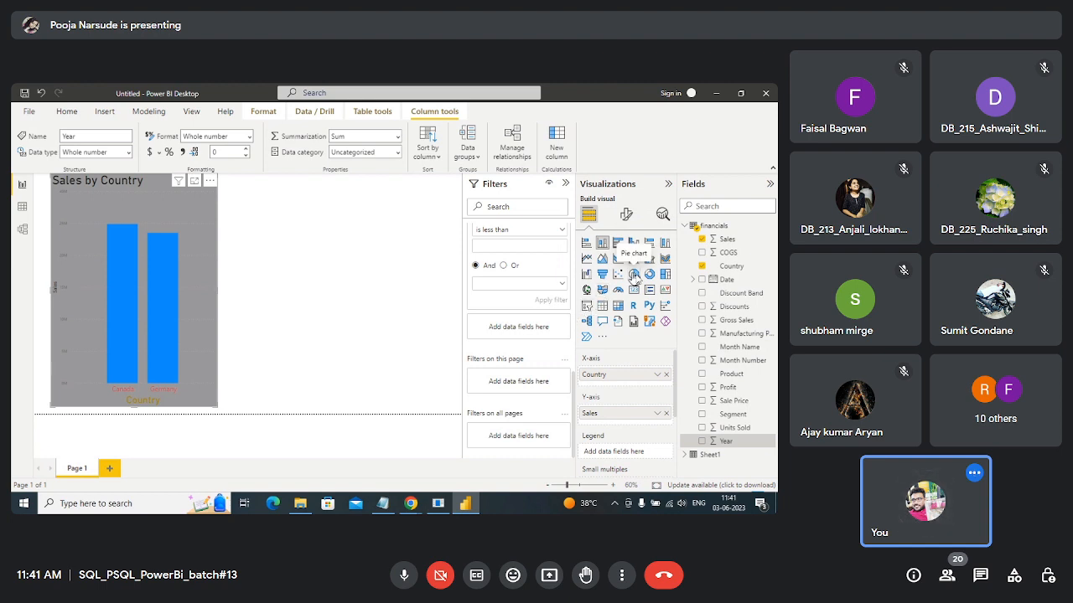
left_click(635, 278)
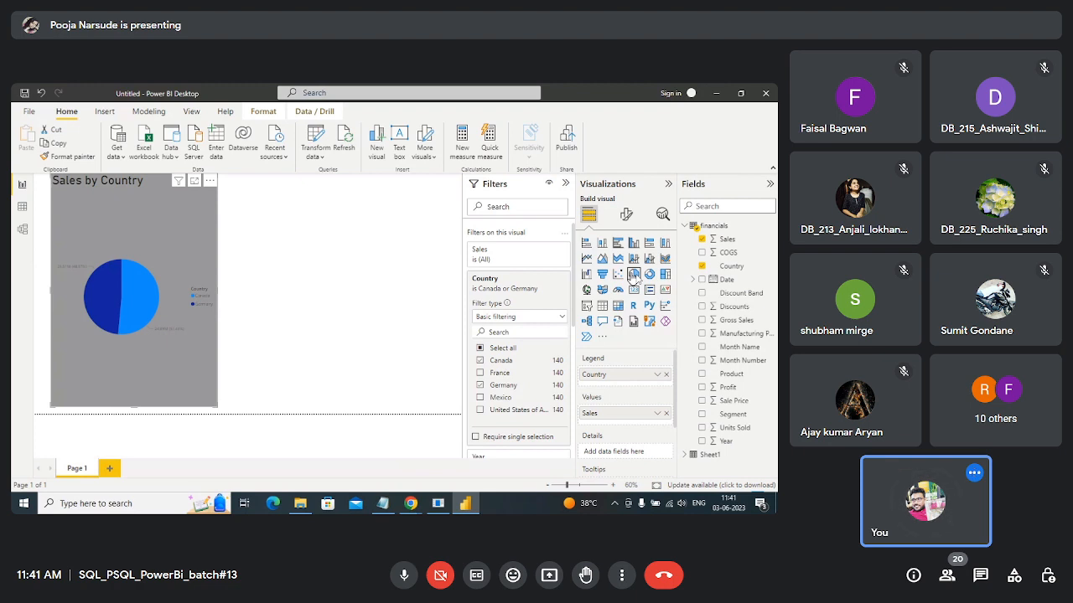
key("ctrl+z")
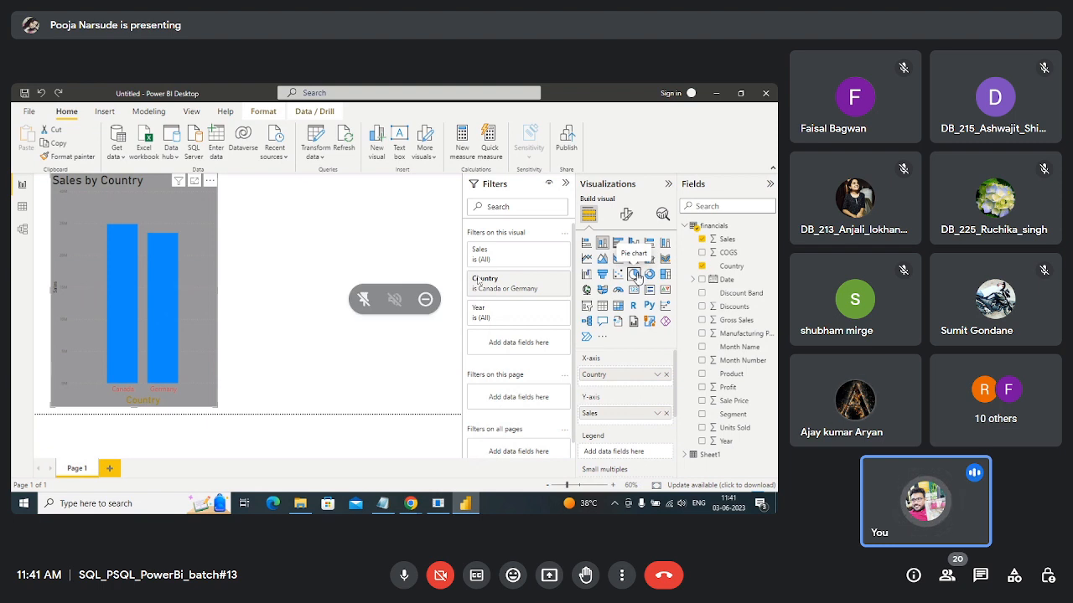
Step: Show the Sales by Country data as a pie chart once more, and revert to the column chart
left_click(634, 275)
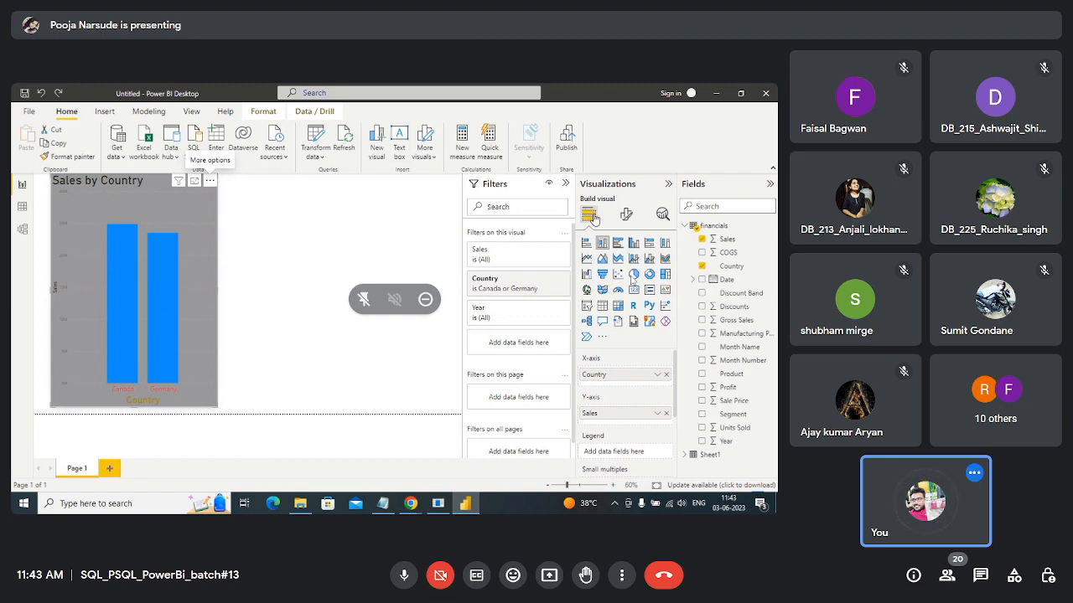
left_click(633, 277)
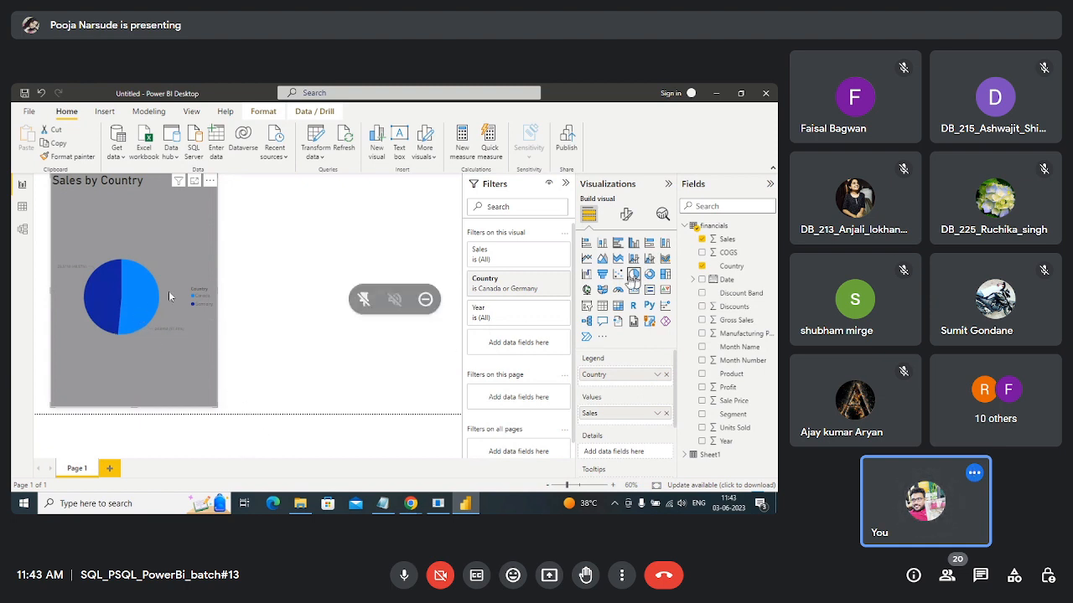
left_click(634, 277)
key("ctrl+z")
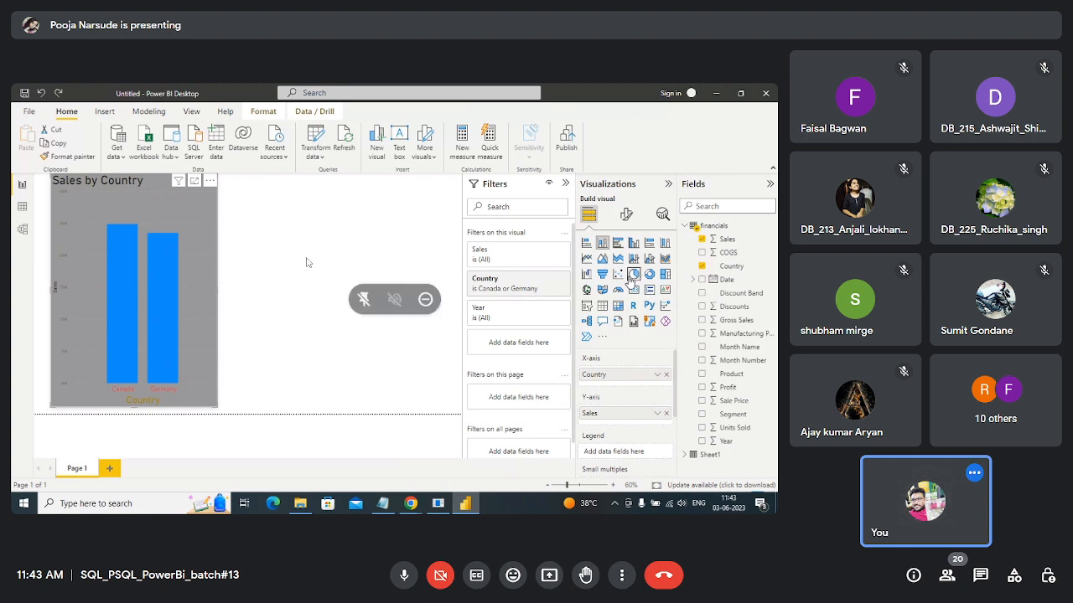
left_click(621, 574)
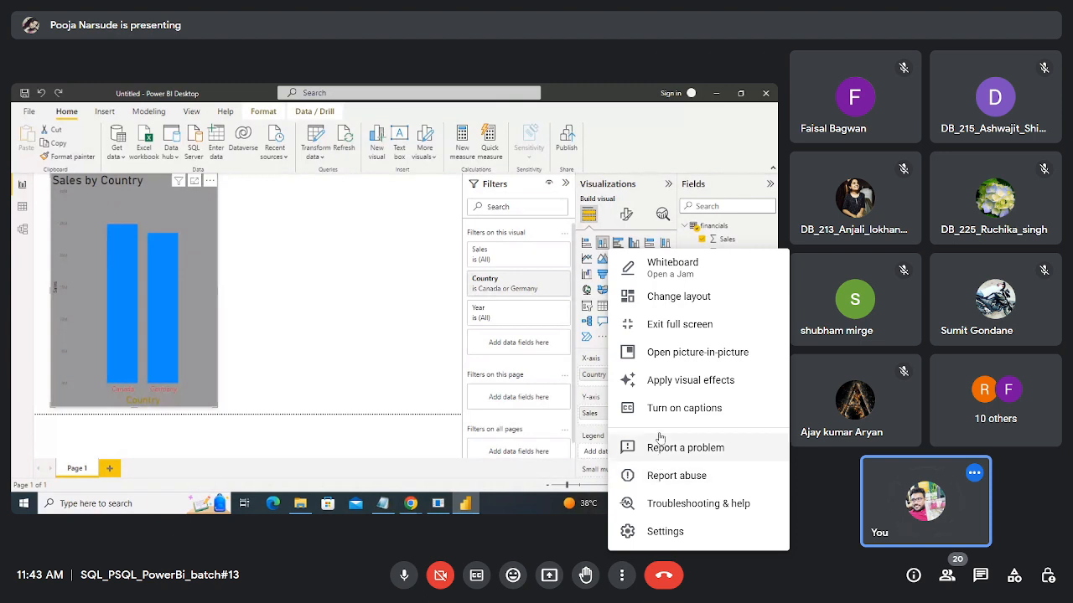
left_click(286, 386)
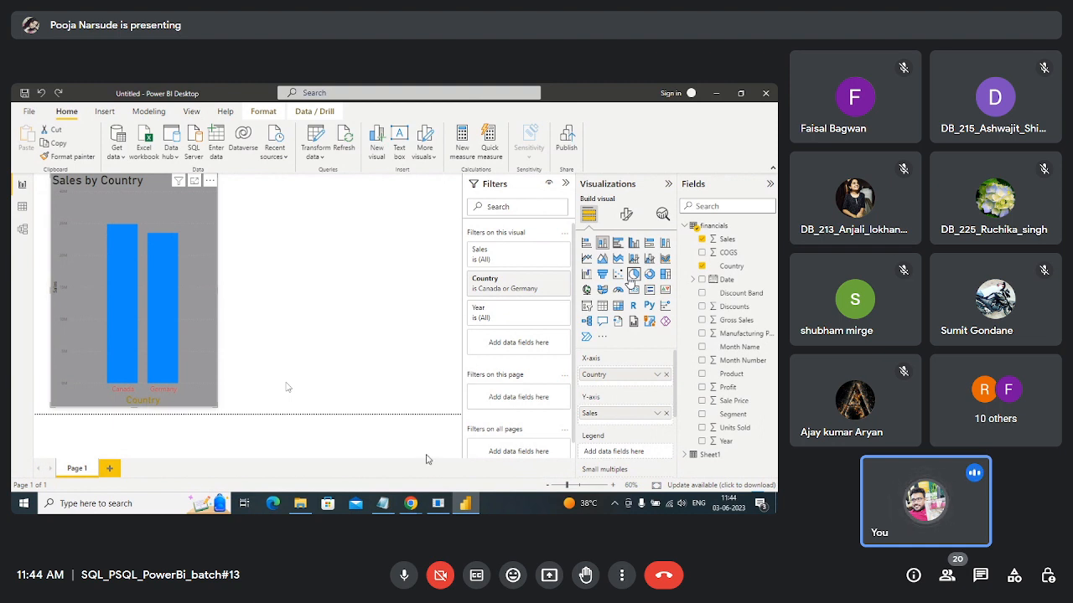
Step: Switch to the Google Meet tab in Chrome on the shared desktop, and leave the meeting's full-screen view
mouse_move(413, 505)
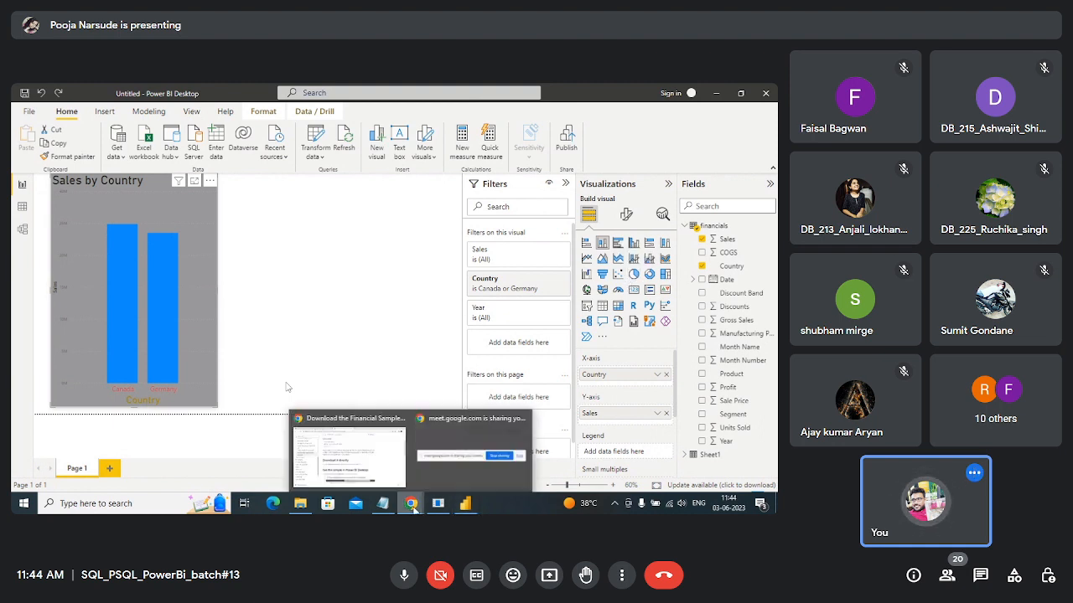
left_click(426, 472)
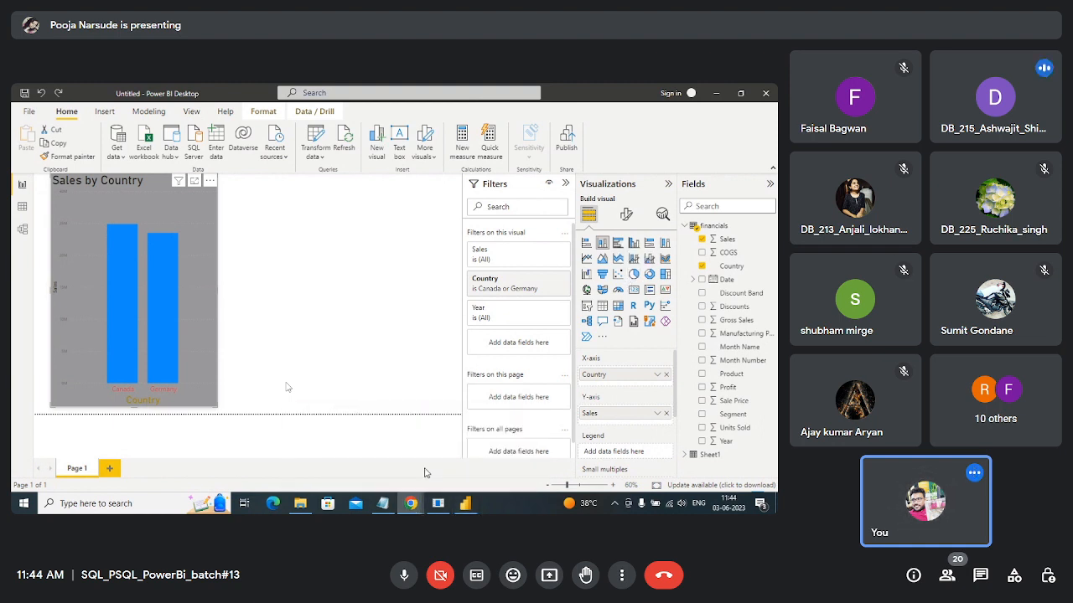
mouse_move(405, 508)
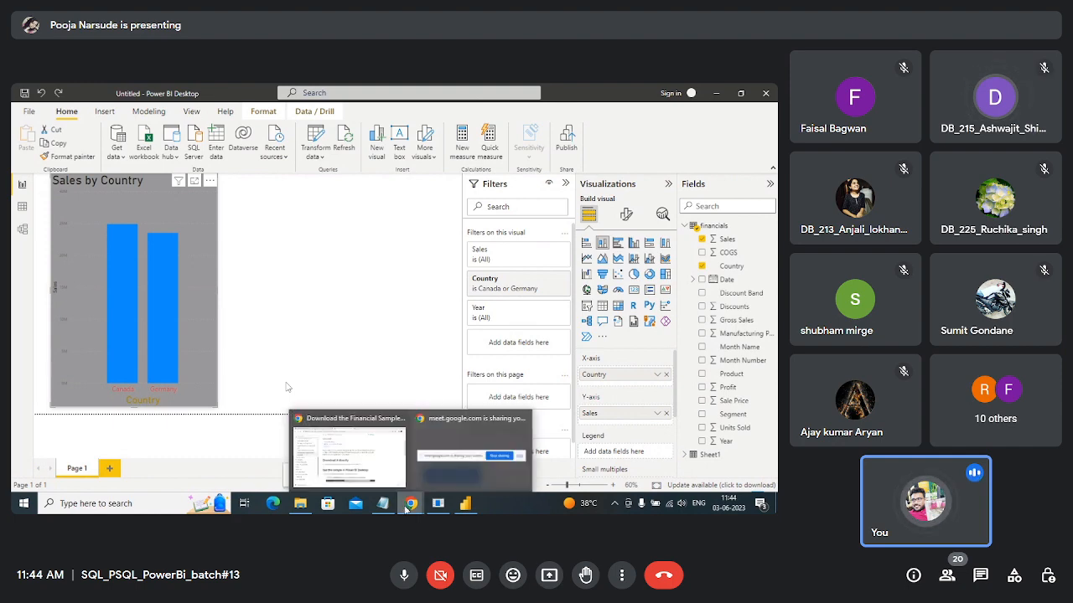
left_click(356, 450)
left_click(199, 92)
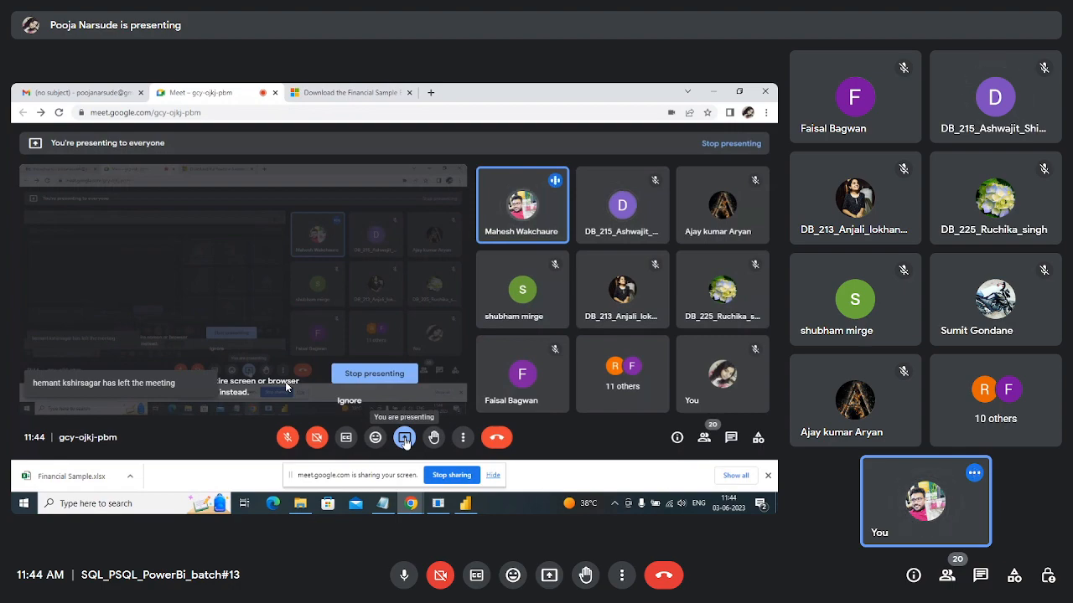
key("Escape")
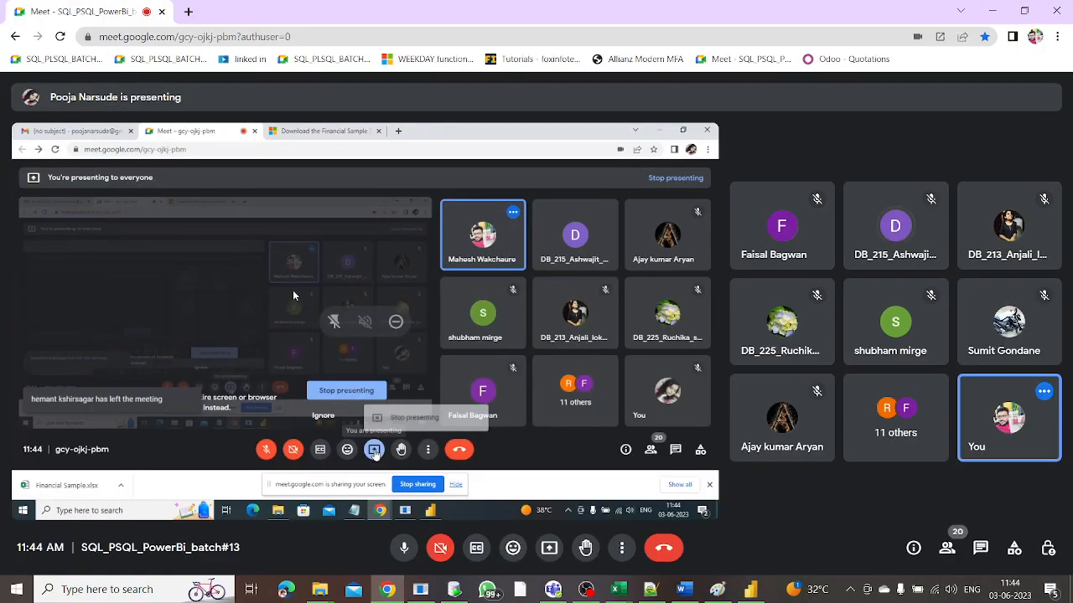